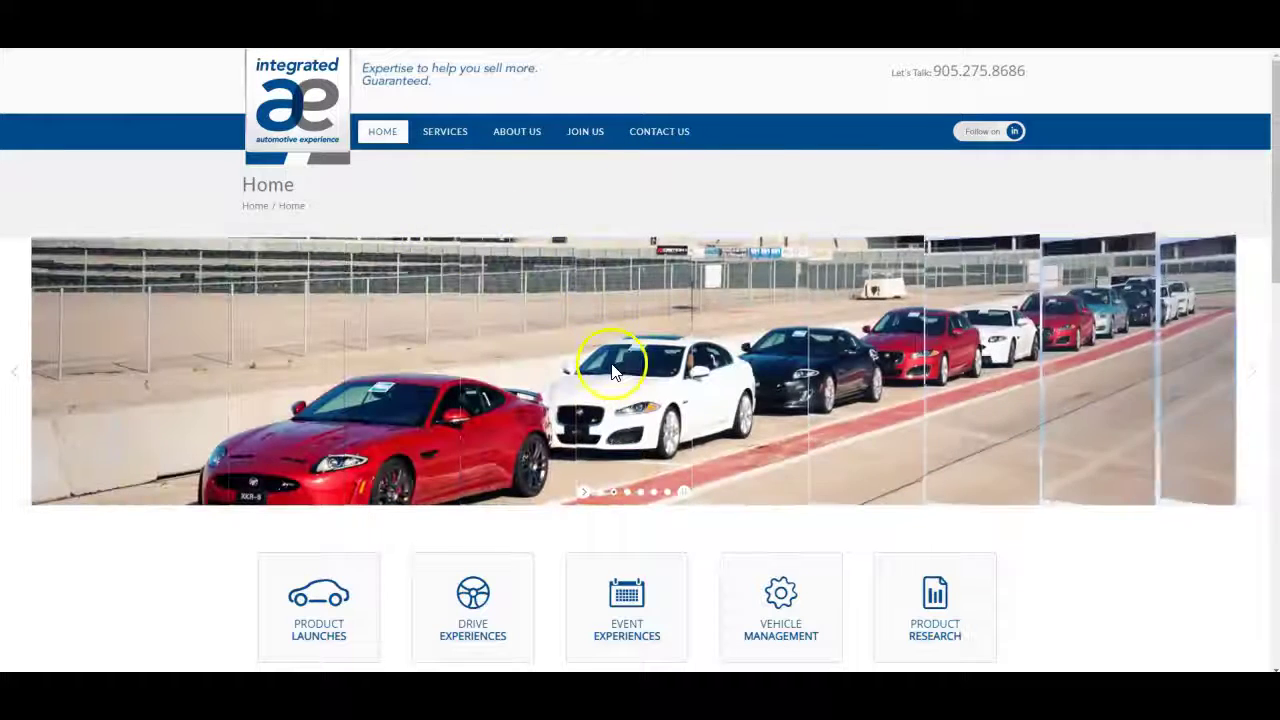
- Examine the Integrated Automotive Experience home page, from the banner slideshow and service tiles down to the testimonials and footer
{"action": "scroll", "coordinate": [508, 204], "scroll_direction": "down", "scroll_amount": 3}
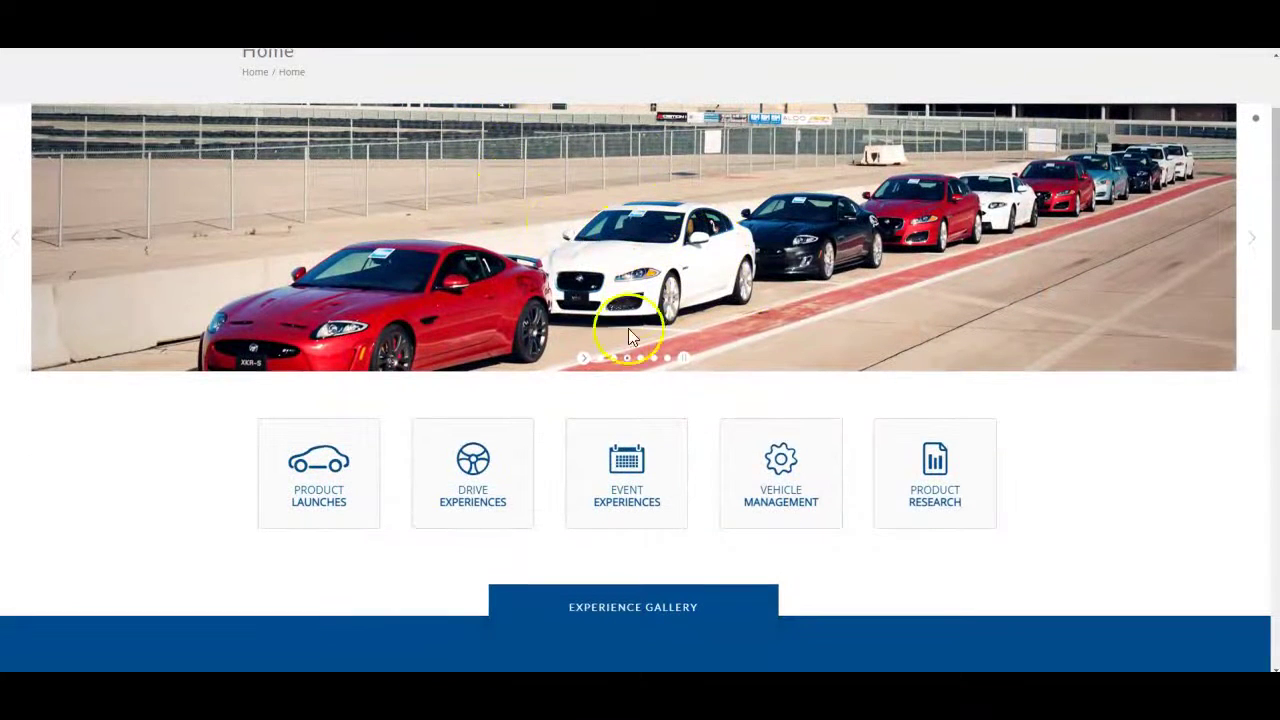
{"action": "scroll", "coordinate": [705, 260], "scroll_direction": "up", "scroll_amount": 3}
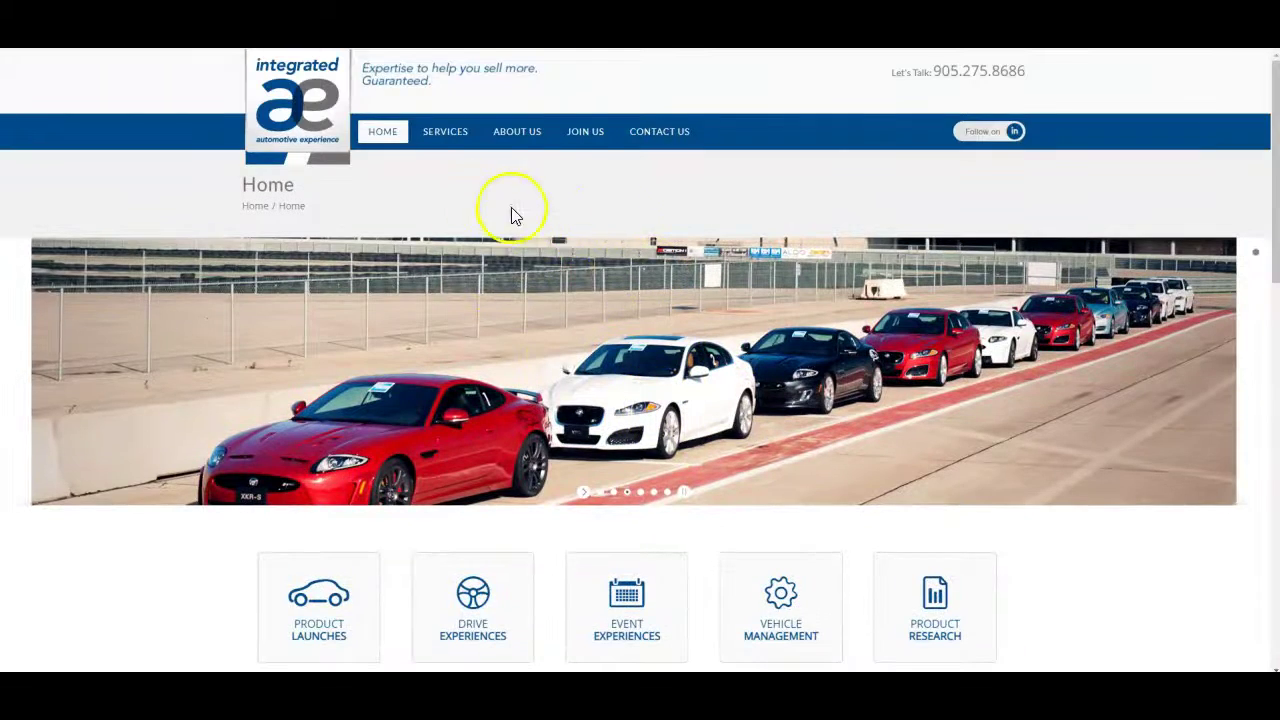
{"action": "scroll", "coordinate": [600, 300], "scroll_direction": "down", "scroll_amount": 6}
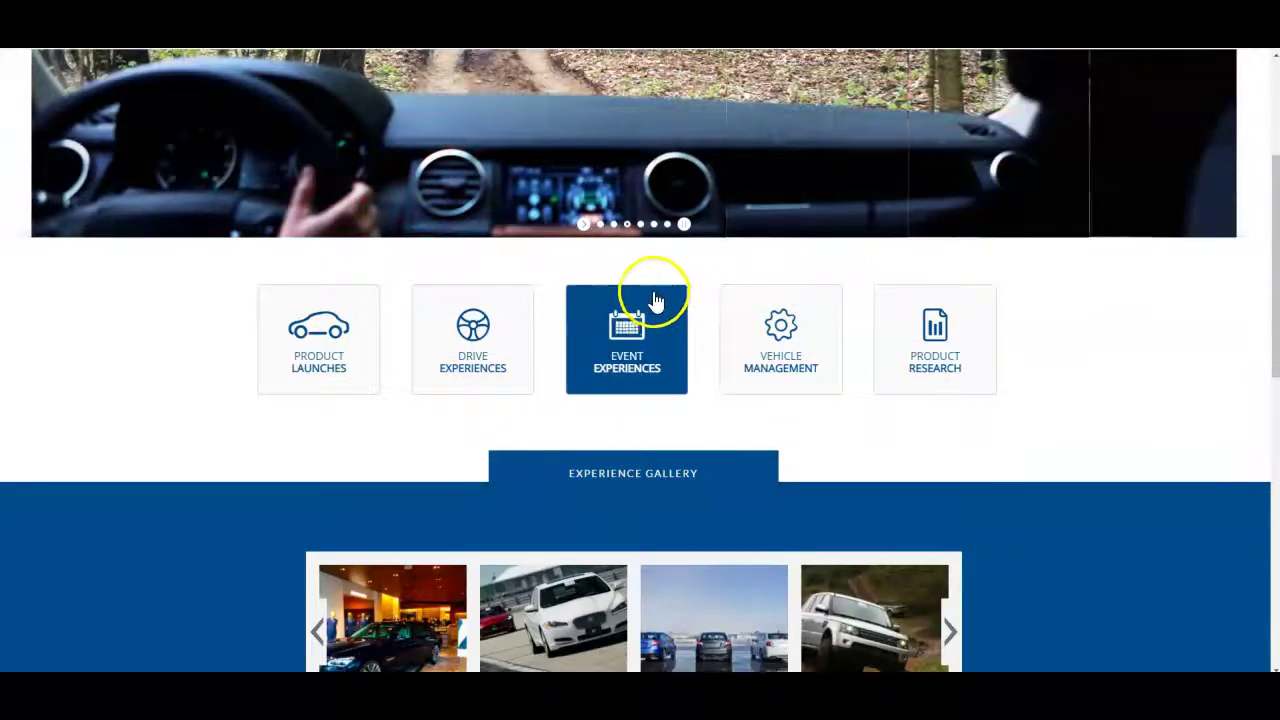
{"action": "scroll", "coordinate": [607, 298], "scroll_direction": "up", "scroll_amount": 5}
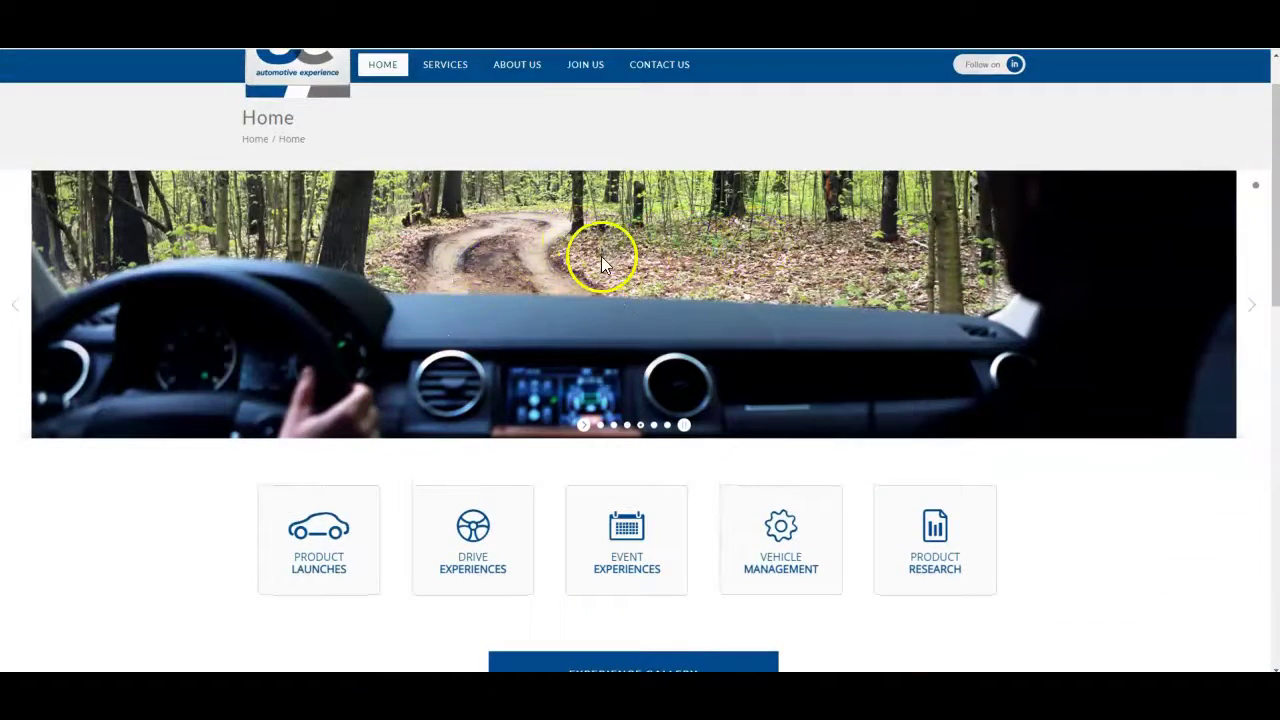
{"action": "scroll", "coordinate": [598, 253], "scroll_direction": "down", "scroll_amount": 4}
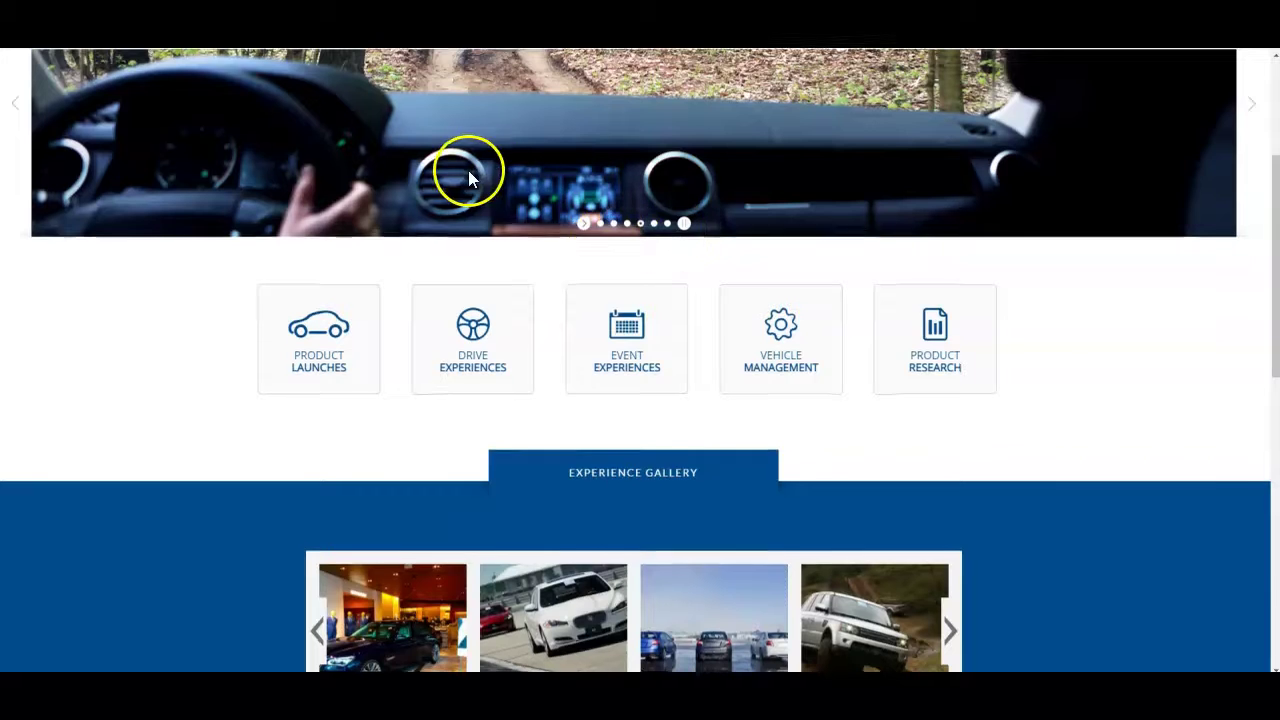
{"action": "scroll", "coordinate": [500, 175], "scroll_direction": "down", "scroll_amount": 3}
{"action": "scroll", "coordinate": [600, 190], "scroll_direction": "up", "scroll_amount": 3}
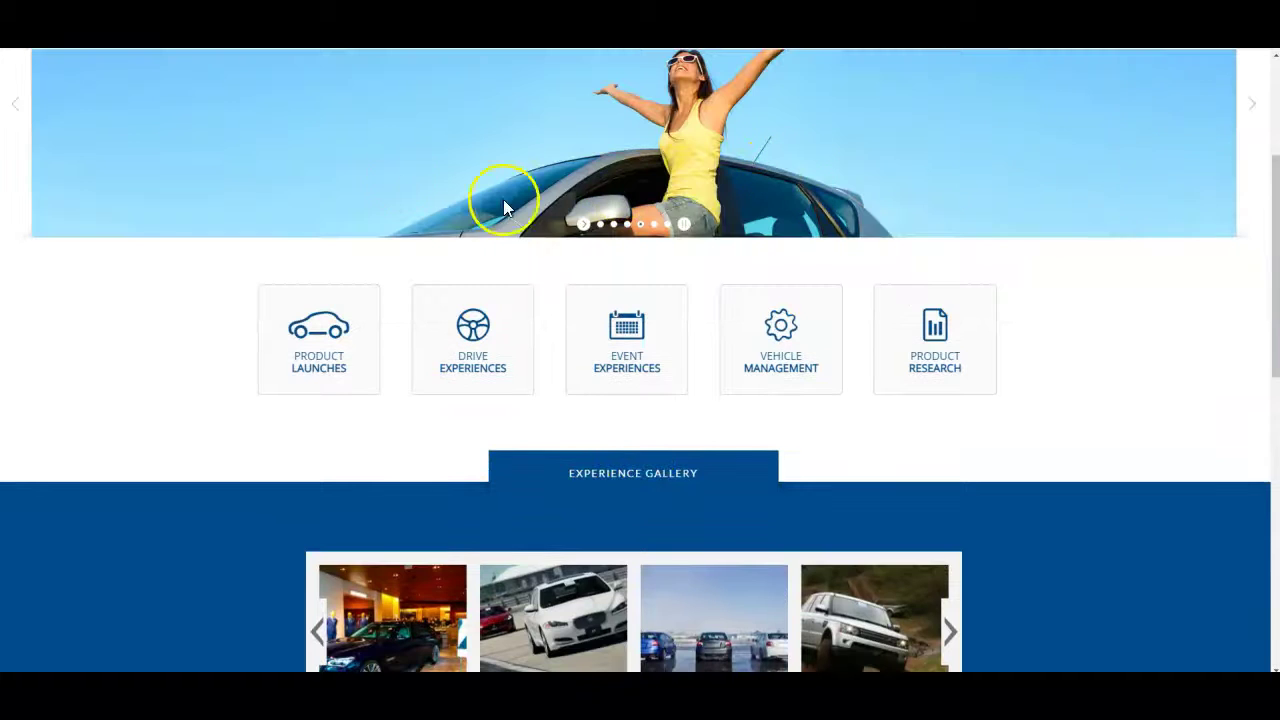
{"action": "scroll", "coordinate": [503, 206], "scroll_direction": "up", "scroll_amount": 3}
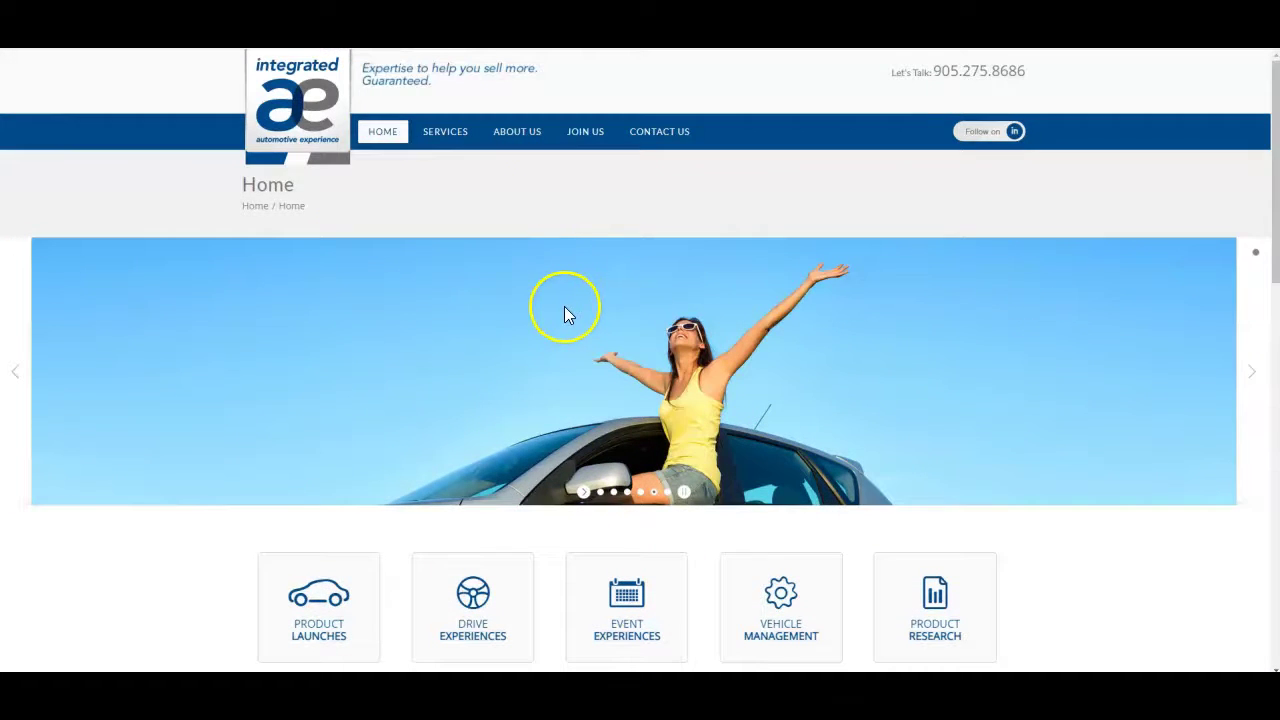
{"action": "scroll", "coordinate": [590, 285], "scroll_direction": "down", "scroll_amount": 5}
{"action": "scroll", "coordinate": [414, 229], "scroll_direction": "down", "scroll_amount": 5}
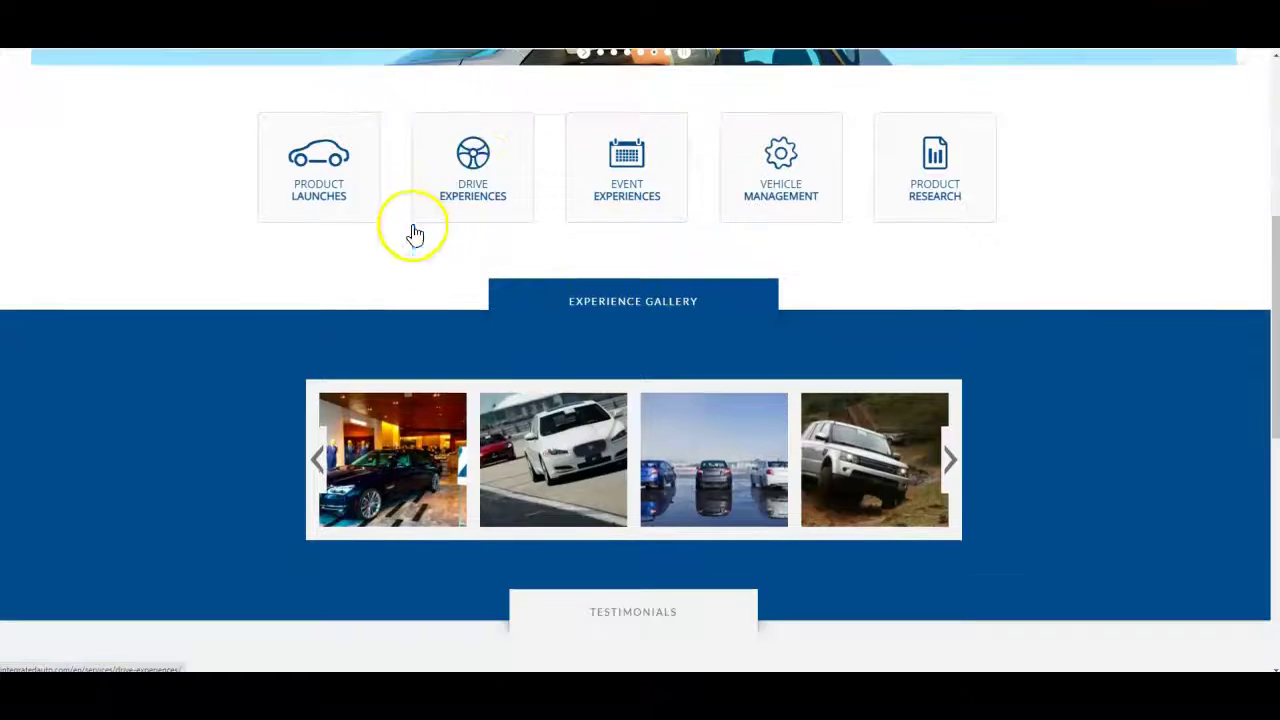
{"action": "scroll", "coordinate": [600, 305], "scroll_direction": "down", "scroll_amount": 5}
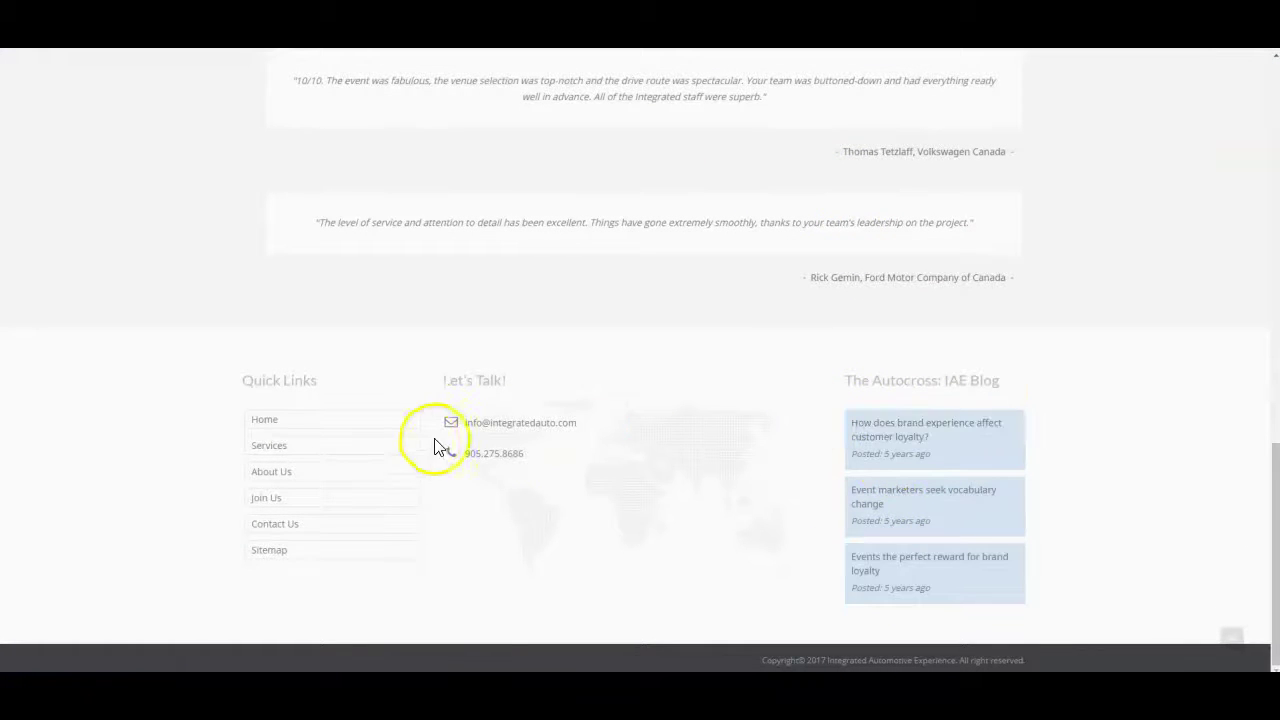
{"action": "scroll", "coordinate": [500, 450], "scroll_direction": "up", "scroll_amount": 3}
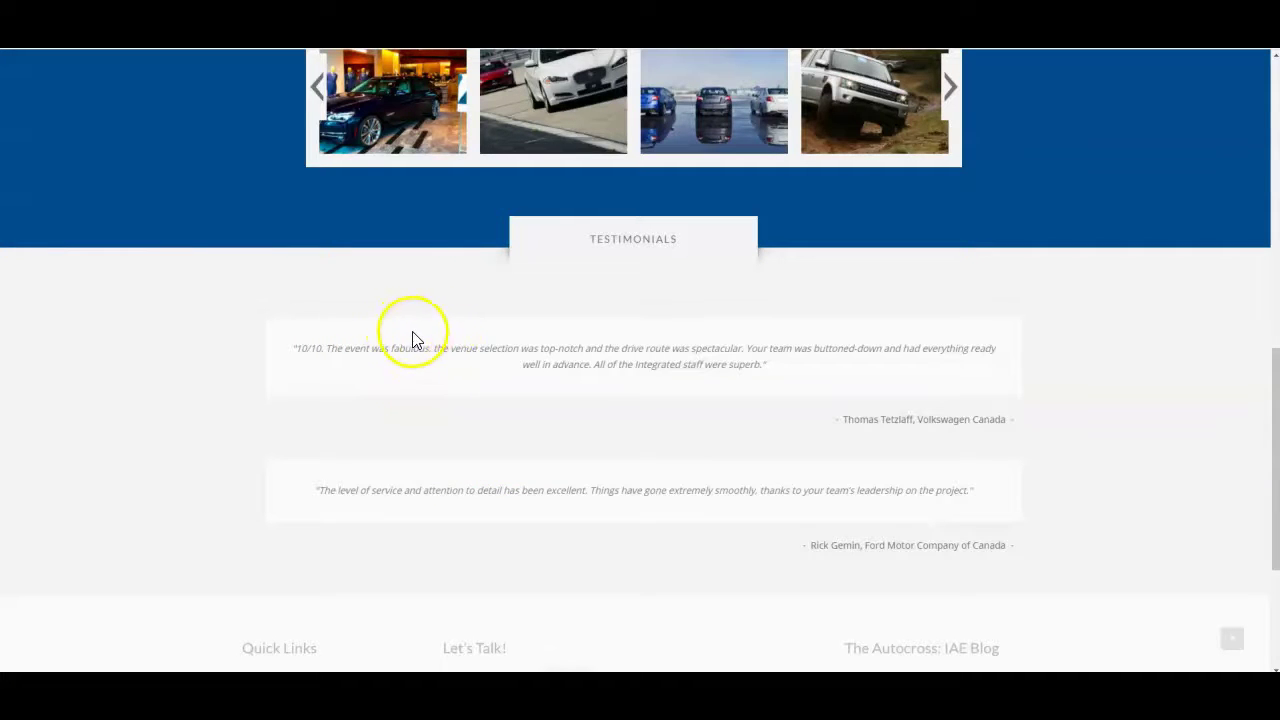
{"action": "scroll", "coordinate": [410, 345], "scroll_direction": "up", "scroll_amount": 8}
{"action": "scroll", "coordinate": [400, 362], "scroll_direction": "up", "scroll_amount": 1}
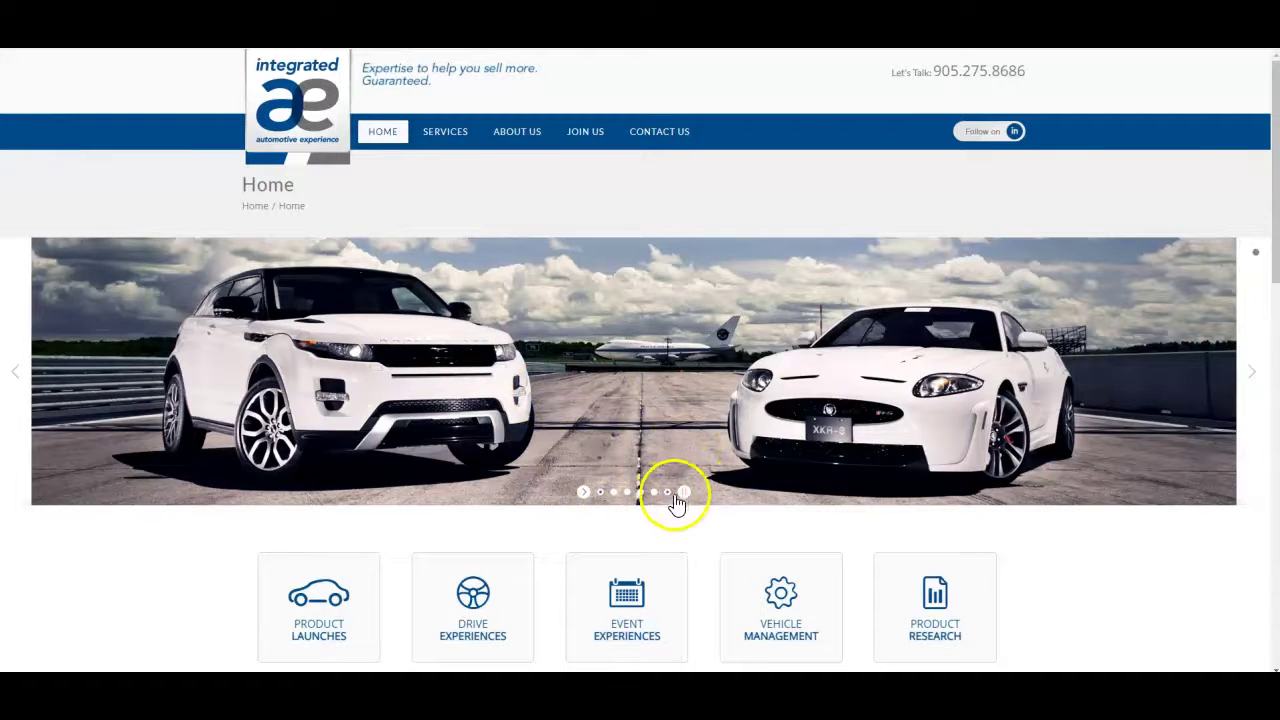
- Review how much descriptive content the home page offers around its service tiles, gallery, testimonials and footer links
{"action": "scroll", "coordinate": [410, 345], "scroll_direction": "down", "scroll_amount": 2}
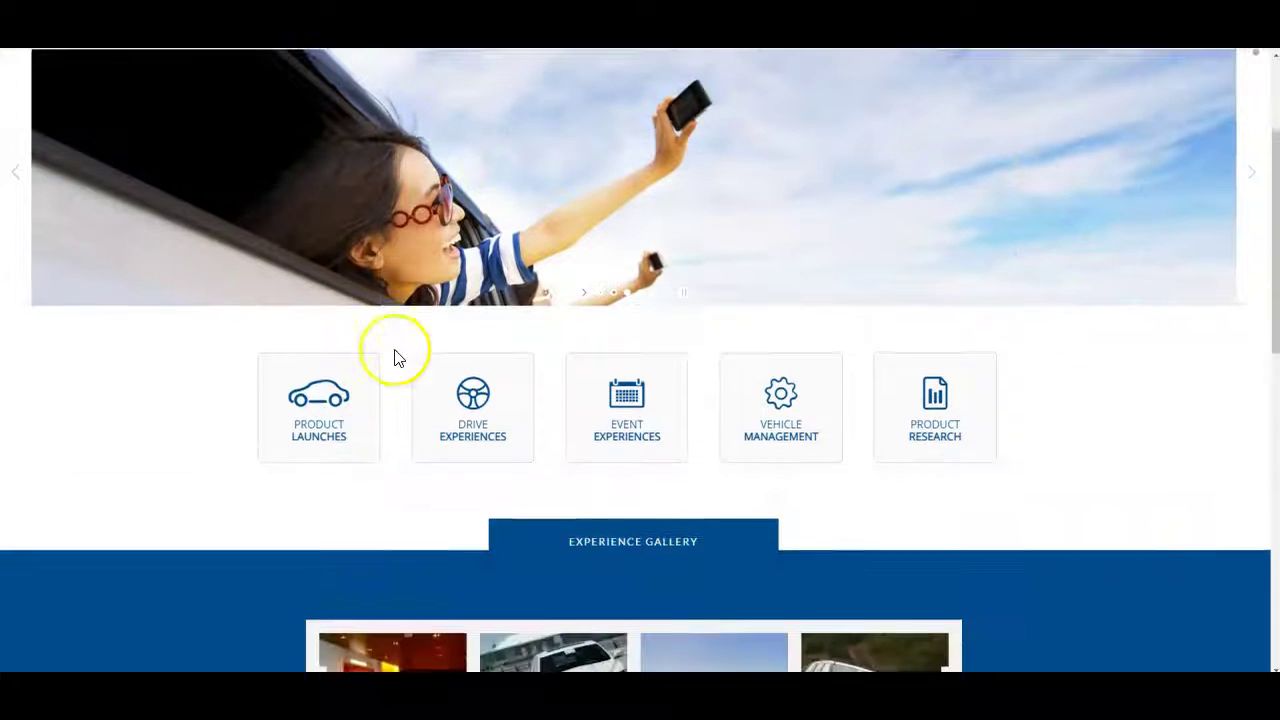
{"action": "scroll", "coordinate": [360, 240], "scroll_direction": "up", "scroll_amount": 2}
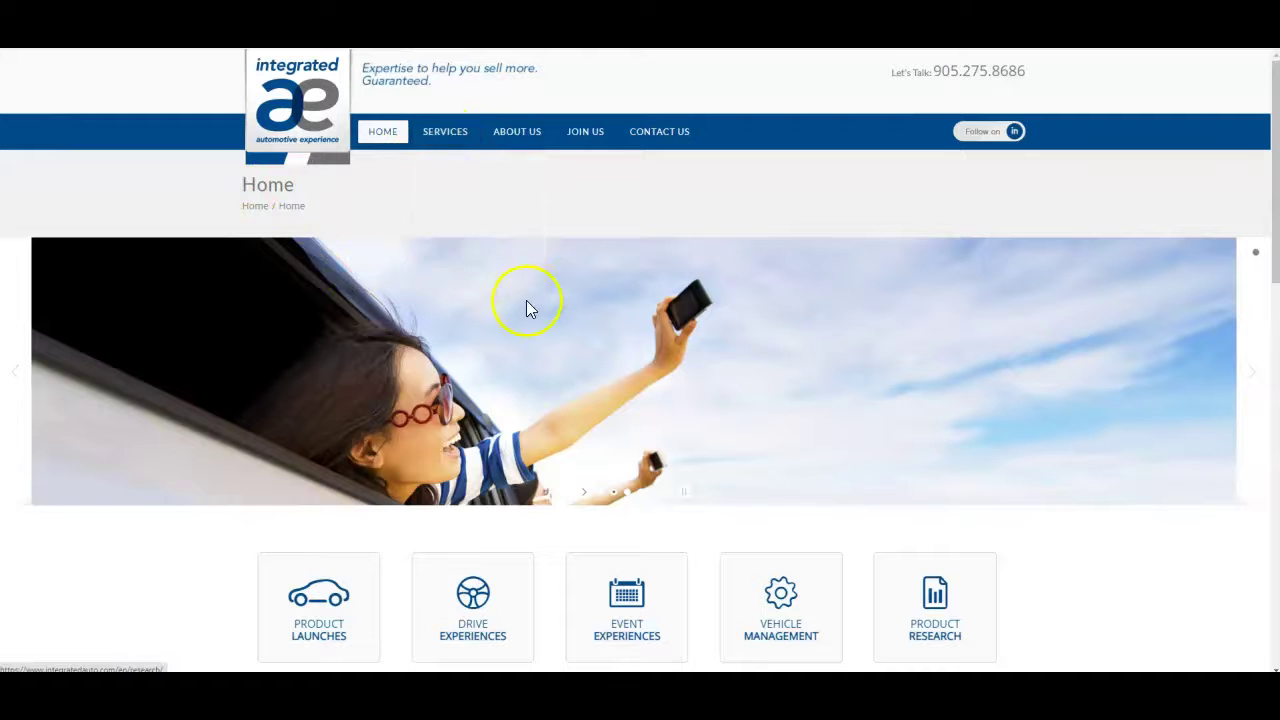
{"action": "scroll", "coordinate": [491, 318], "scroll_direction": "down", "scroll_amount": 3}
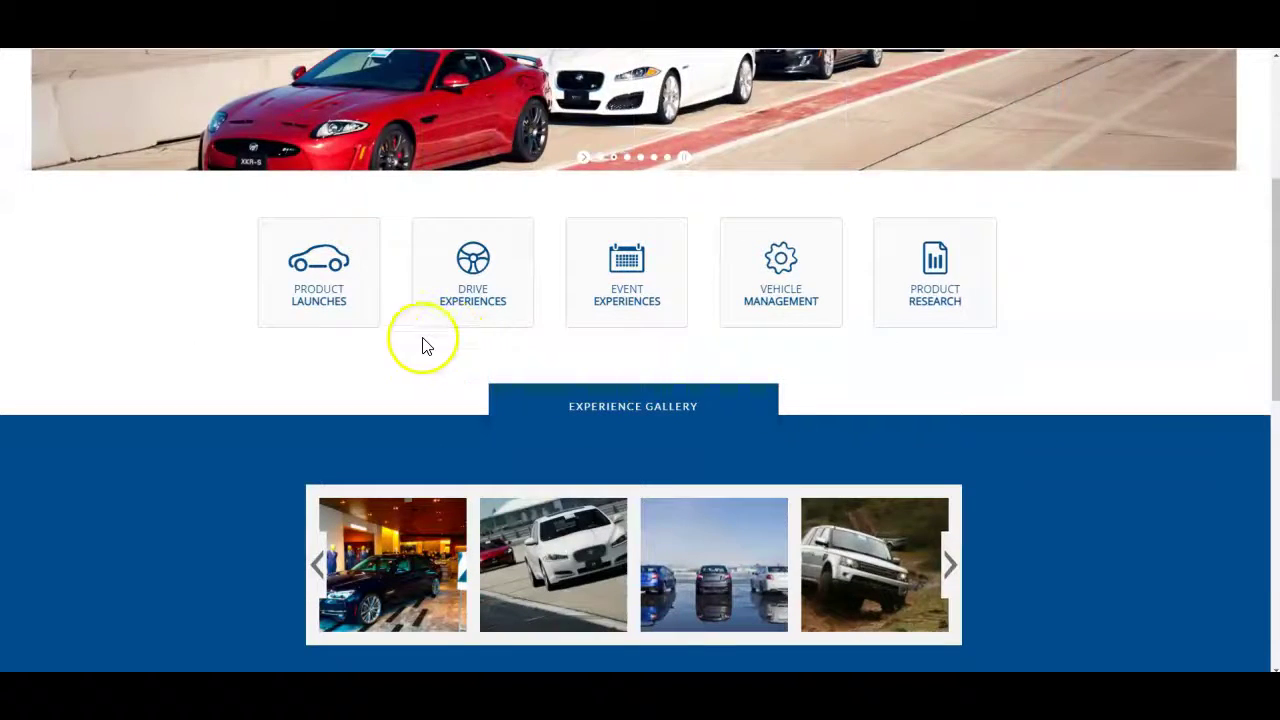
{"action": "scroll", "coordinate": [400, 347], "scroll_direction": "up", "scroll_amount": 2}
{"action": "scroll", "coordinate": [390, 347], "scroll_direction": "up", "scroll_amount": 1}
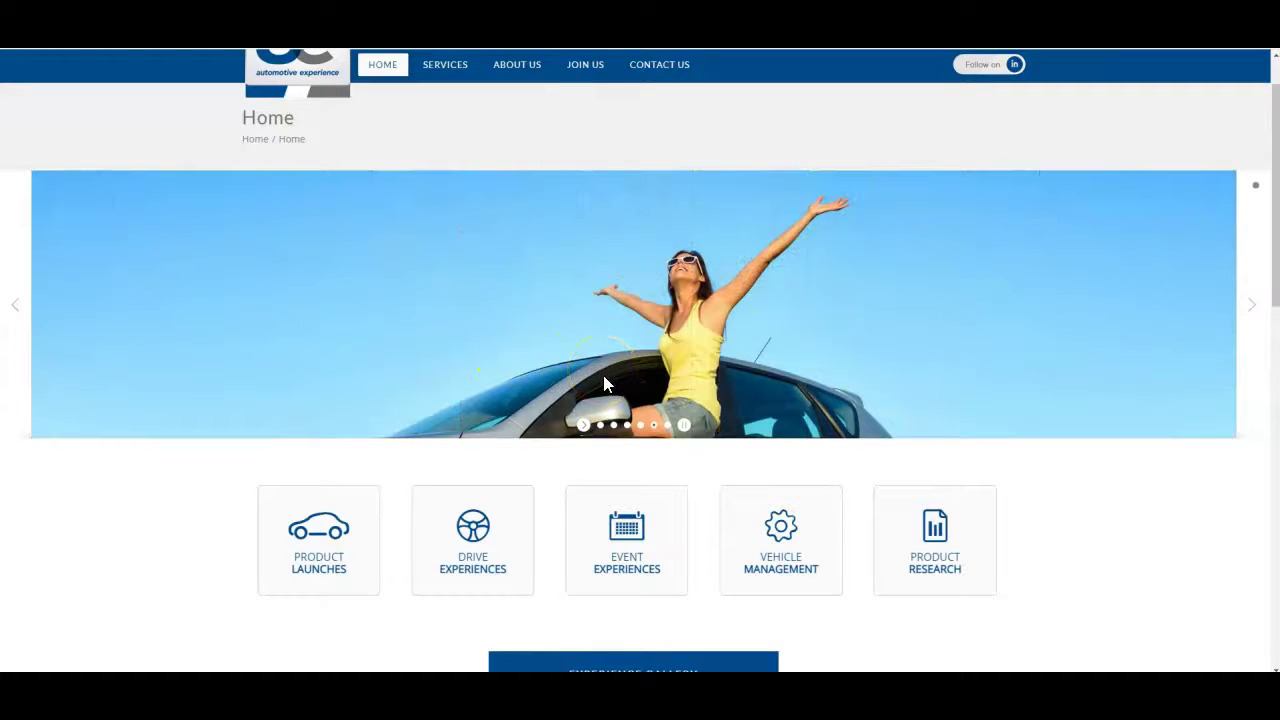
{"action": "scroll", "coordinate": [449, 363], "scroll_direction": "down", "scroll_amount": 3}
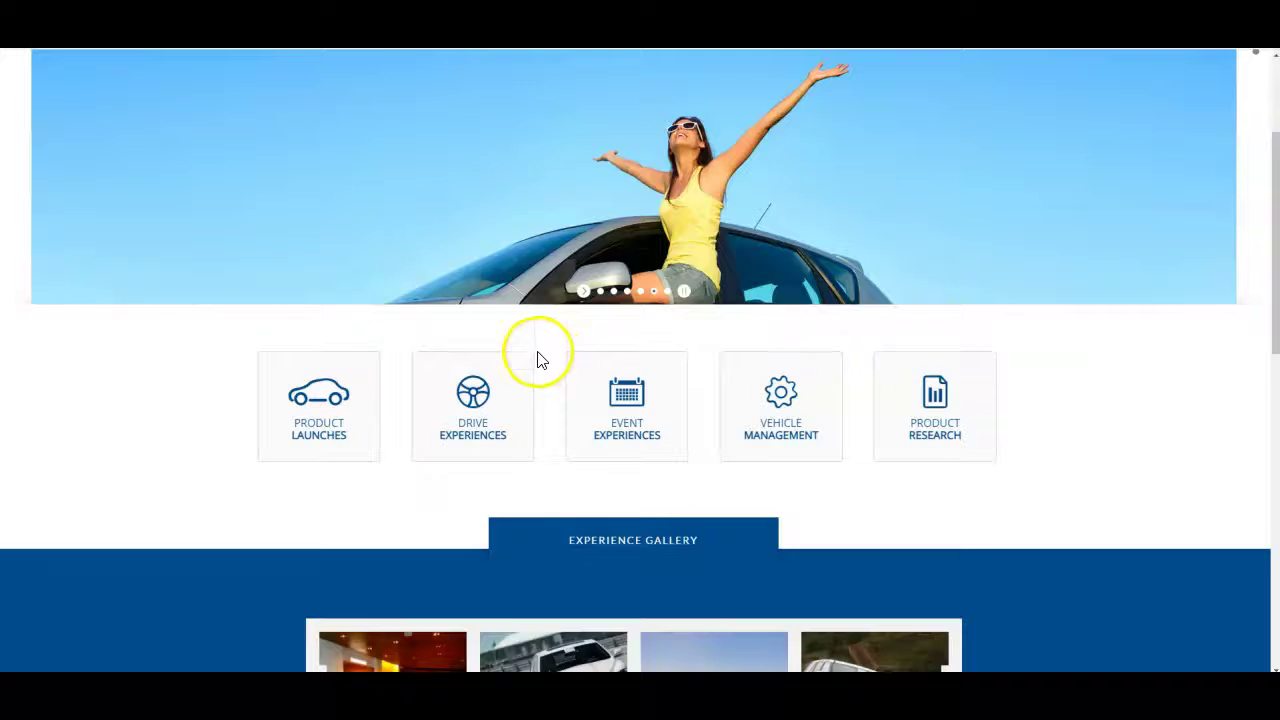
{"action": "scroll", "coordinate": [537, 357], "scroll_direction": "down", "scroll_amount": 4}
{"action": "scroll", "coordinate": [537, 357], "scroll_direction": "down", "scroll_amount": 5}
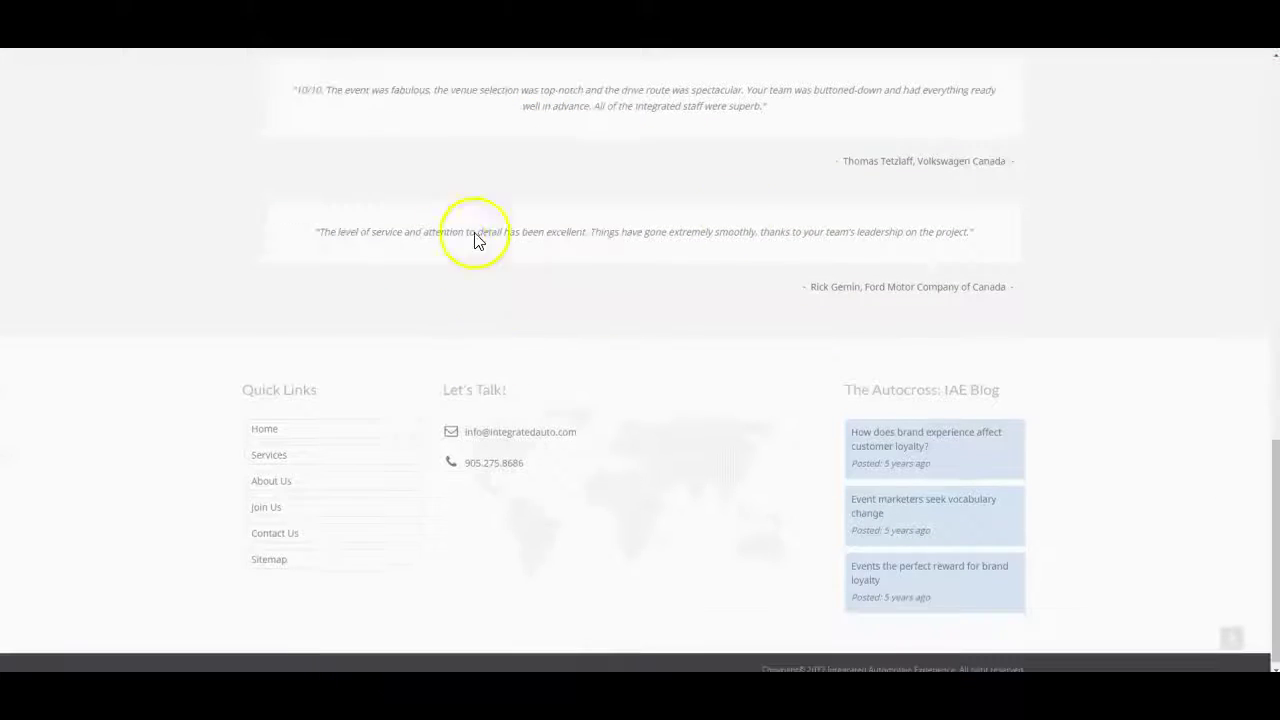
{"action": "scroll", "coordinate": [560, 317], "scroll_direction": "up", "scroll_amount": 10}
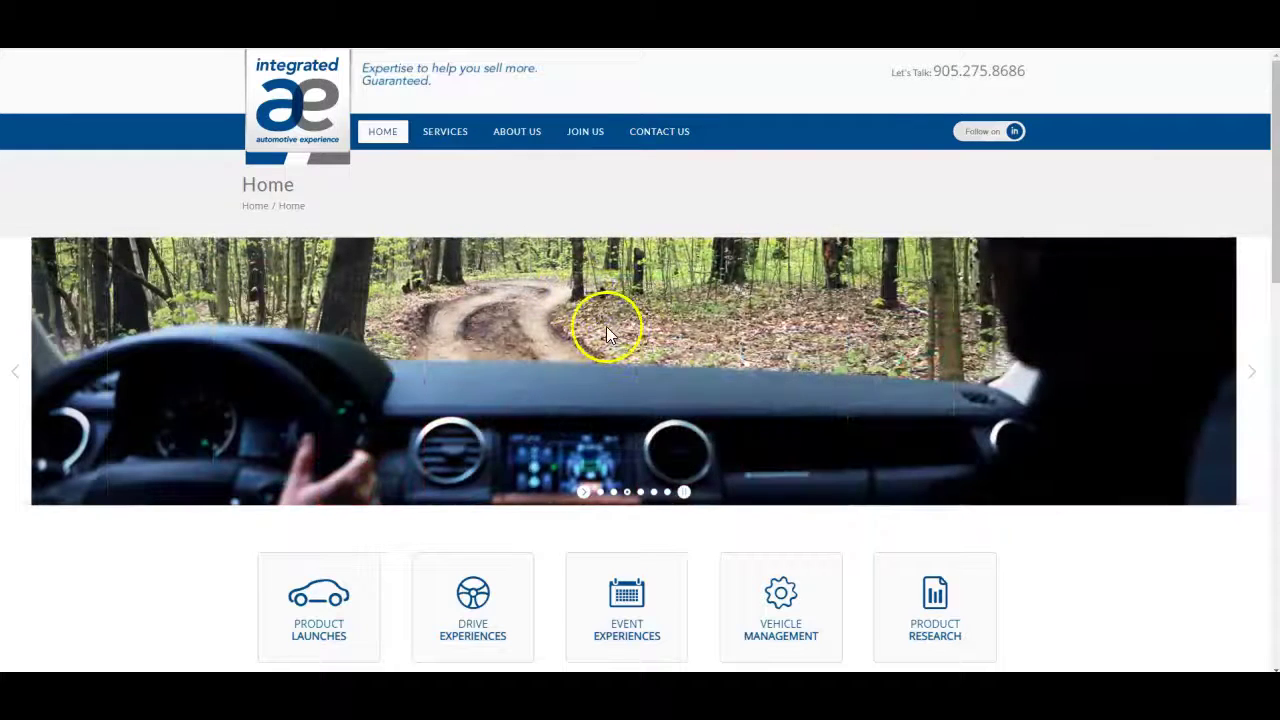
- Recheck the home page's banner, service tiles, Experience Gallery and Testimonials sections
{"action": "scroll", "coordinate": [594, 322], "scroll_direction": "down", "scroll_amount": 1}
{"action": "scroll", "coordinate": [593, 327], "scroll_direction": "down", "scroll_amount": 1}
{"action": "scroll", "coordinate": [557, 314], "scroll_direction": "up", "scroll_amount": 2}
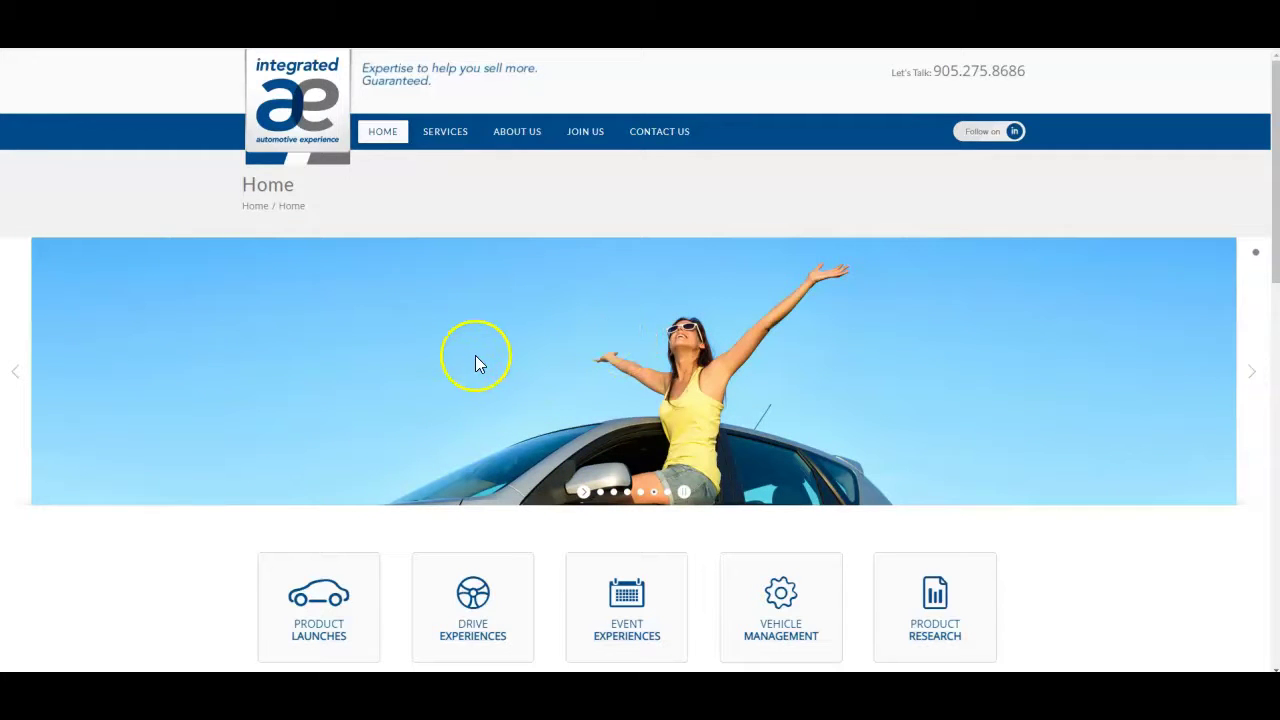
{"action": "scroll", "coordinate": [455, 345], "scroll_direction": "down", "scroll_amount": 2}
{"action": "scroll", "coordinate": [469, 258], "scroll_direction": "up", "scroll_amount": 2}
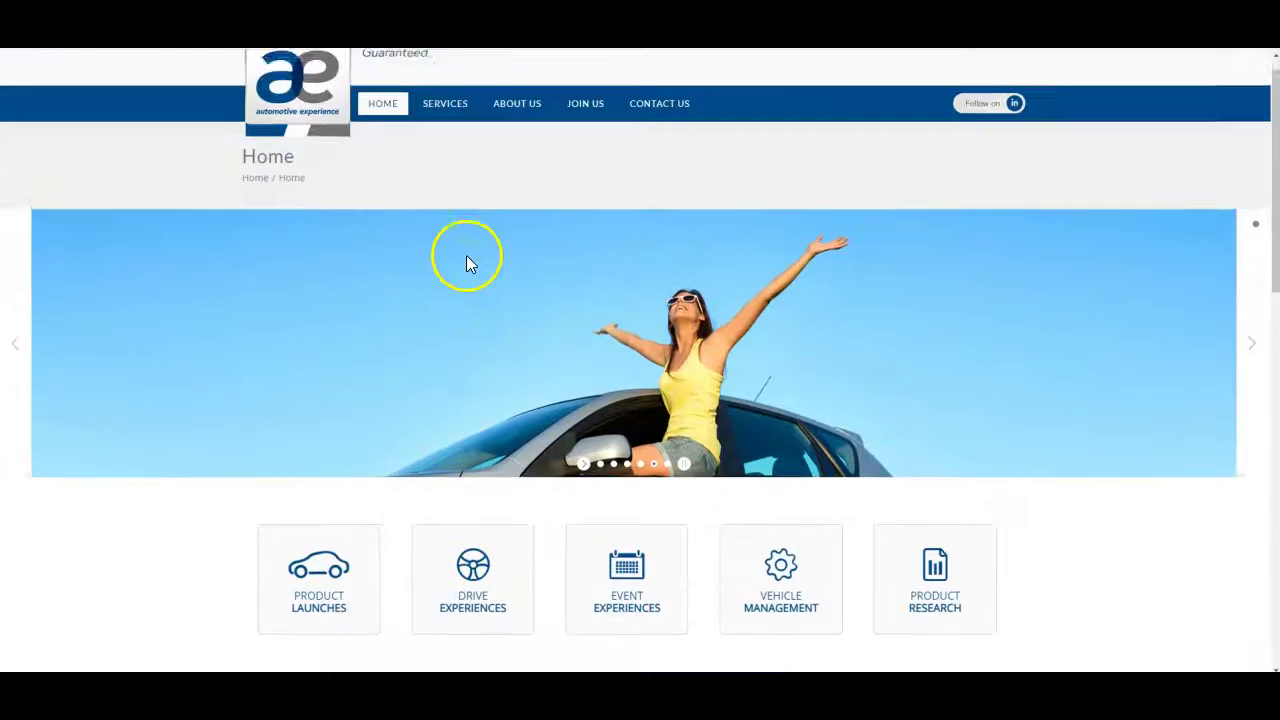
{"action": "scroll", "coordinate": [515, 322], "scroll_direction": "down", "scroll_amount": 4}
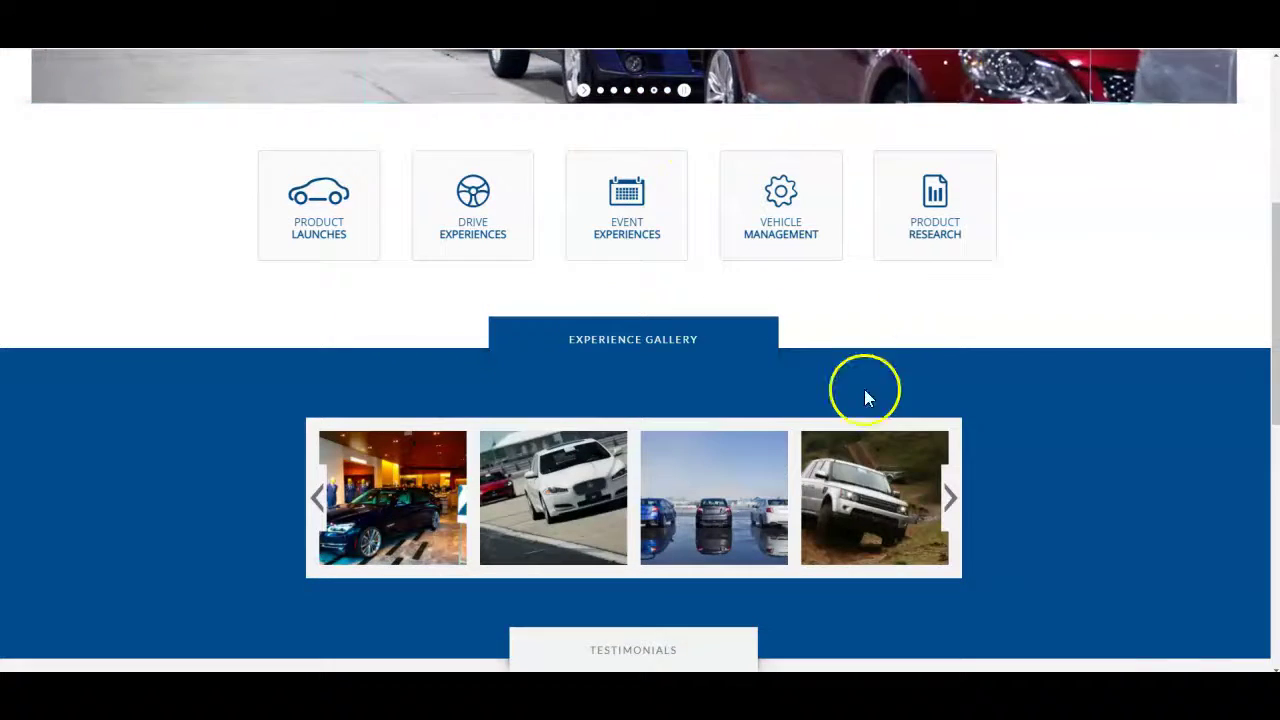
{"action": "scroll", "coordinate": [700, 380], "scroll_direction": "down", "scroll_amount": 1}
{"action": "scroll", "coordinate": [560, 368], "scroll_direction": "down", "scroll_amount": 5}
{"action": "scroll", "coordinate": [526, 360], "scroll_direction": "up", "scroll_amount": 8}
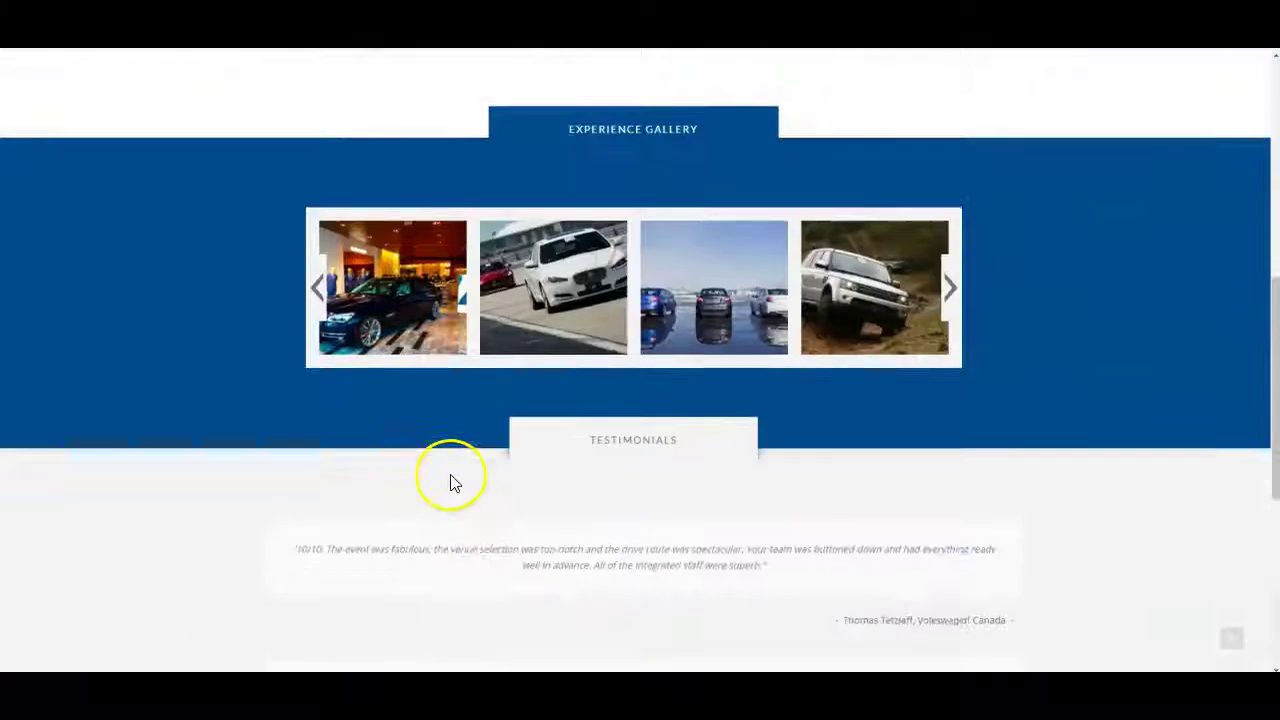
{"action": "scroll", "coordinate": [430, 470], "scroll_direction": "up", "scroll_amount": 3}
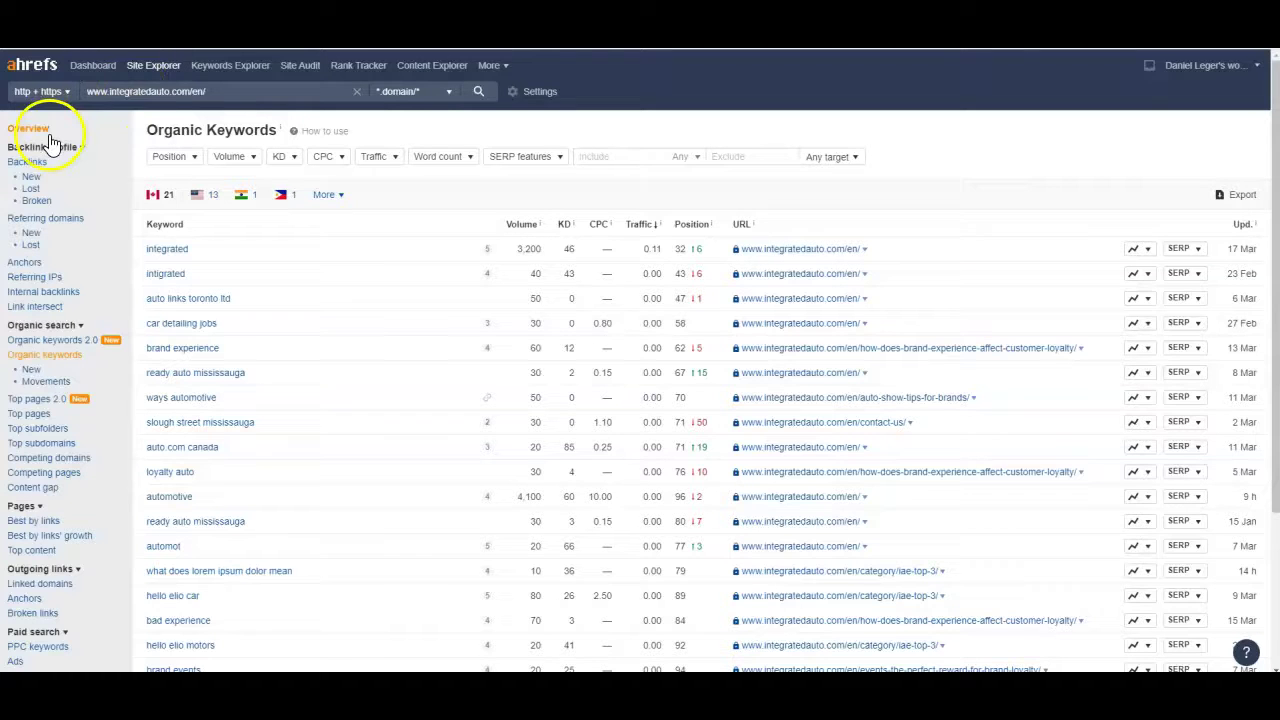
{"action": "left_click", "coordinate": [40, 130]}
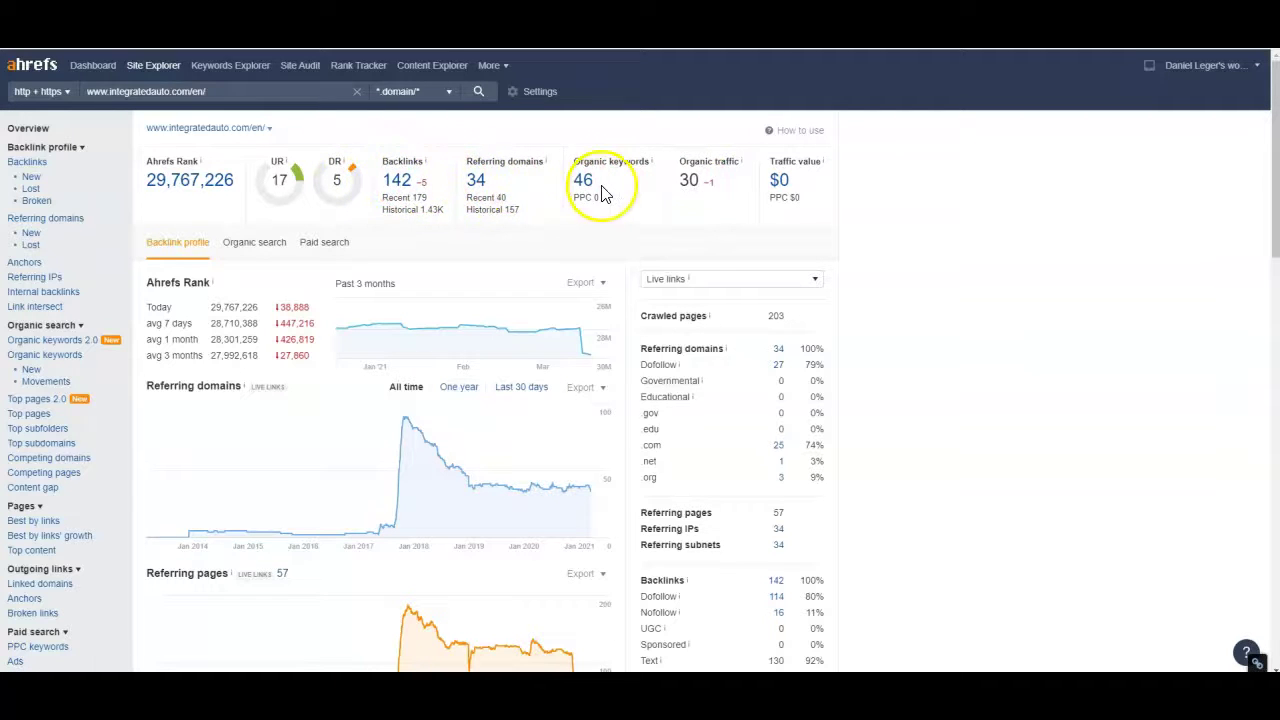
{"action": "left_click", "coordinate": [586, 180]}
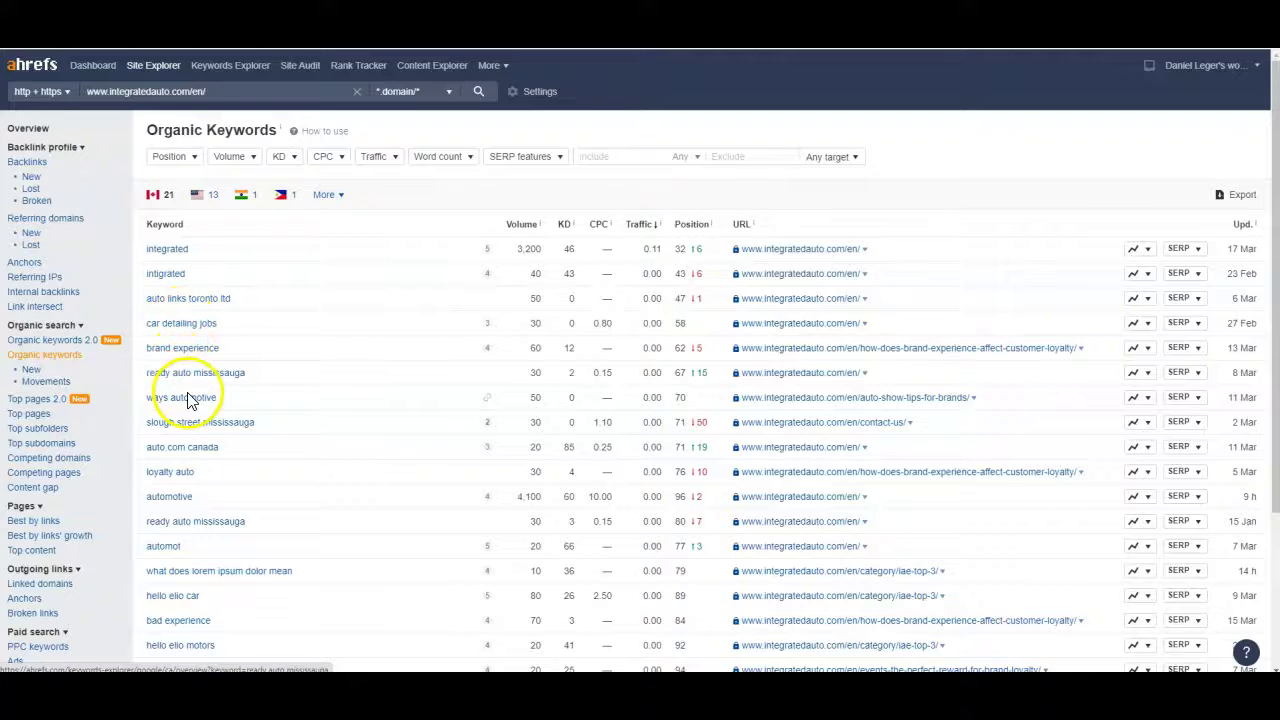
{"action": "scroll", "coordinate": [186, 400], "scroll_direction": "down", "scroll_amount": 3}
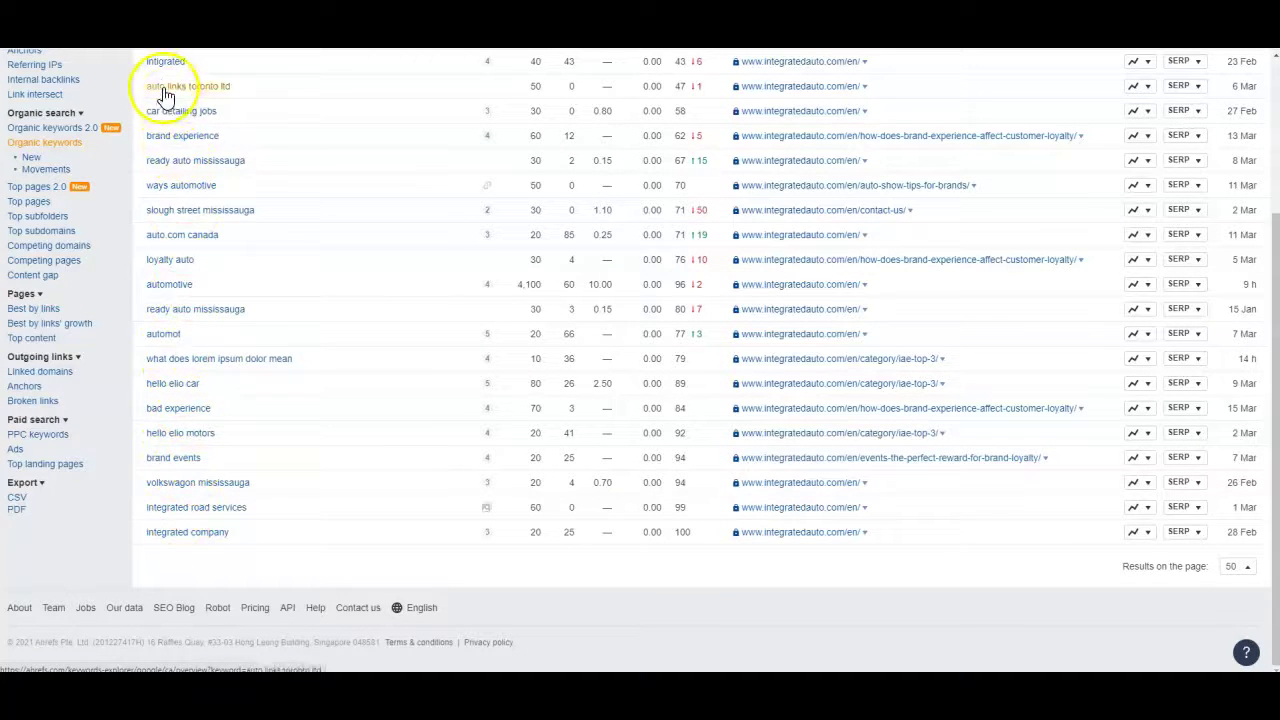
{"action": "scroll", "coordinate": [228, 428], "scroll_direction": "up", "scroll_amount": 3}
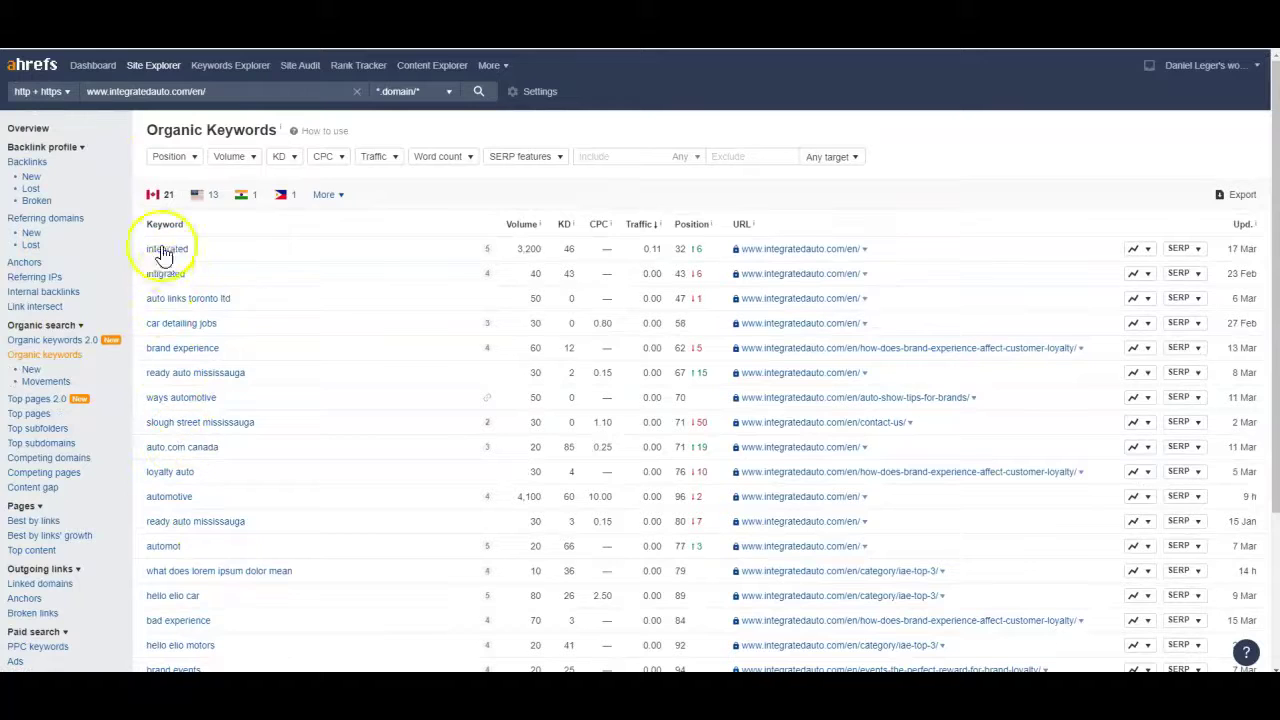
{"action": "scroll", "coordinate": [170, 262], "scroll_direction": "down", "scroll_amount": 3}
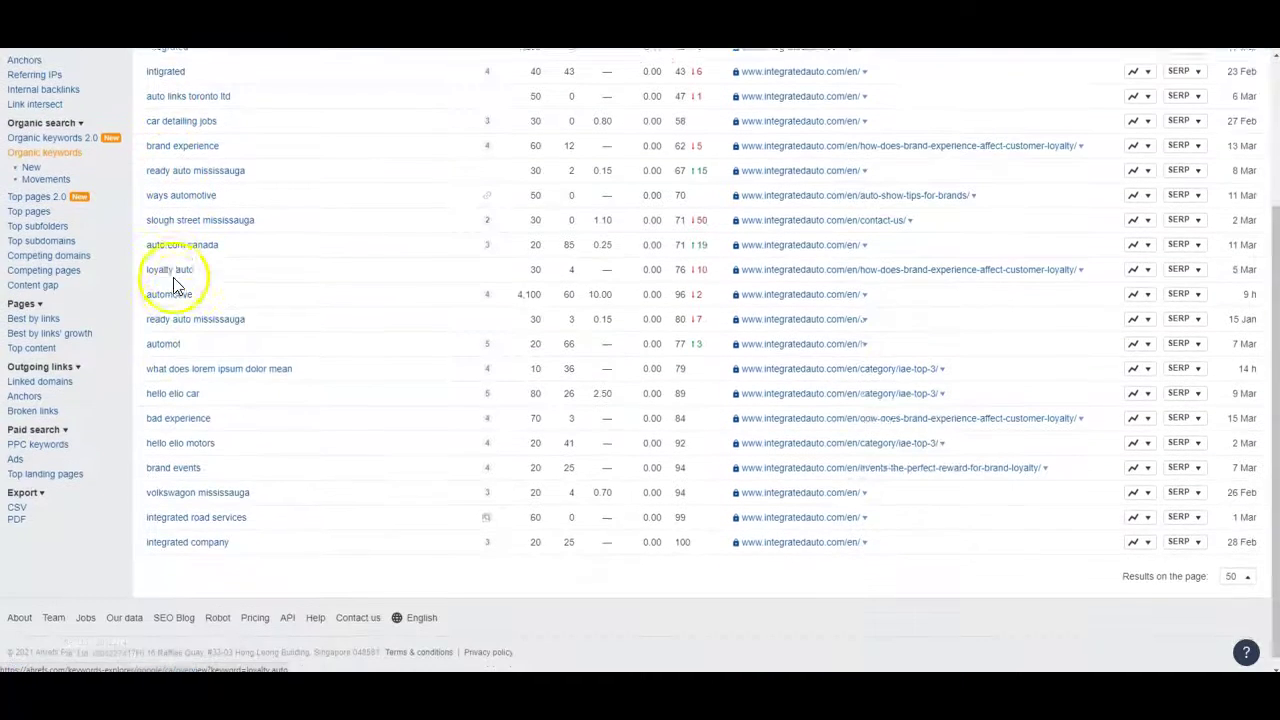
{"action": "scroll", "coordinate": [271, 363], "scroll_direction": "up", "scroll_amount": 3}
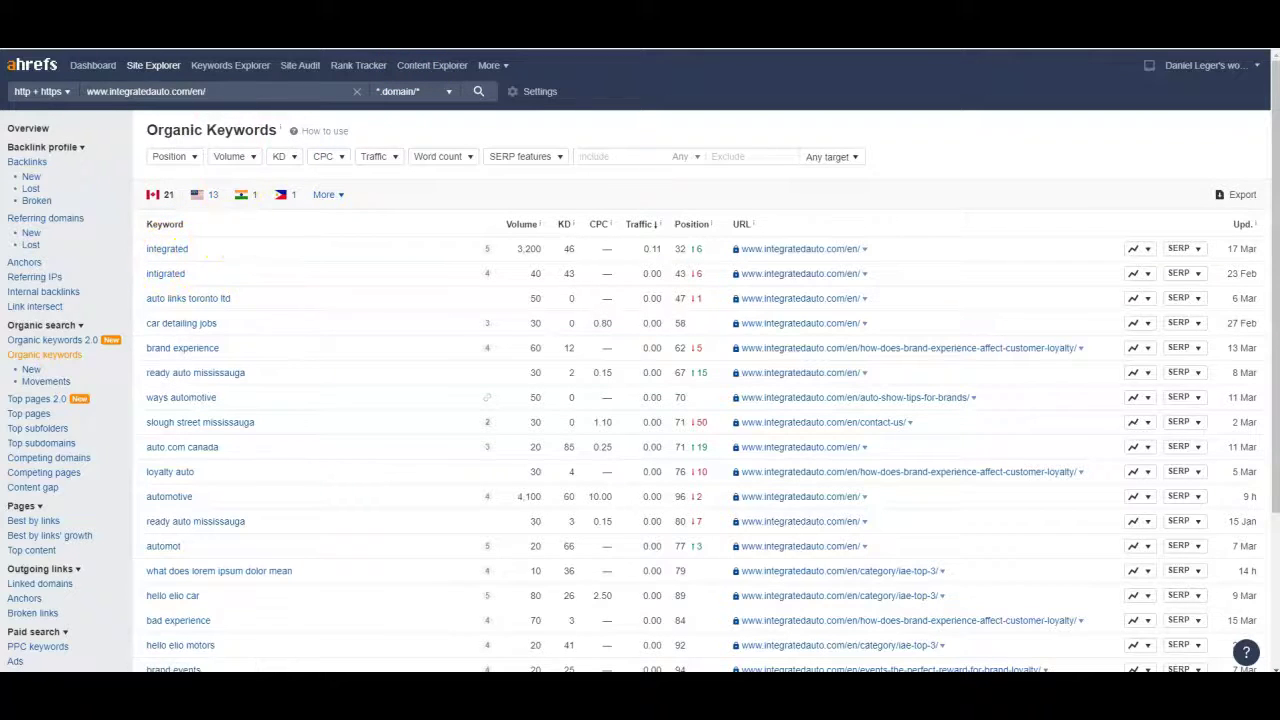
- Return to the site overview, open the backlinks report and review the referring pages with their anchors
{"action": "left_click", "coordinate": [28, 129]}
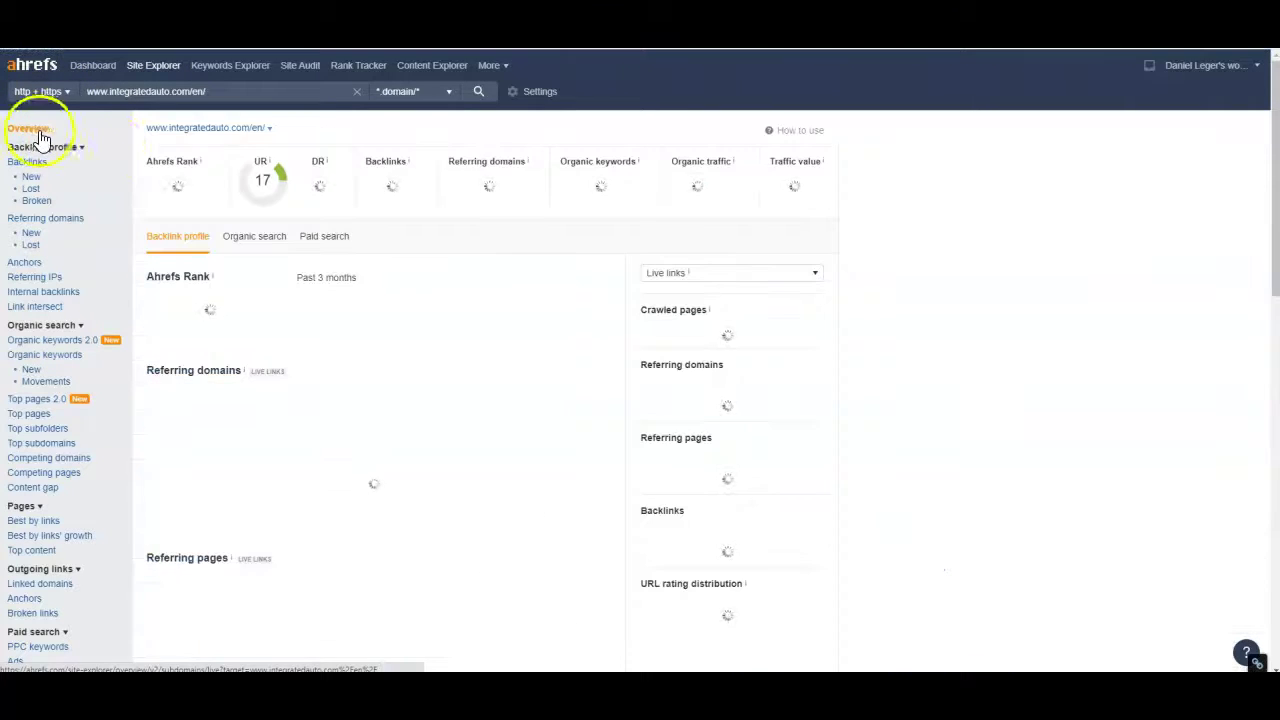
{"action": "left_click", "coordinate": [398, 190]}
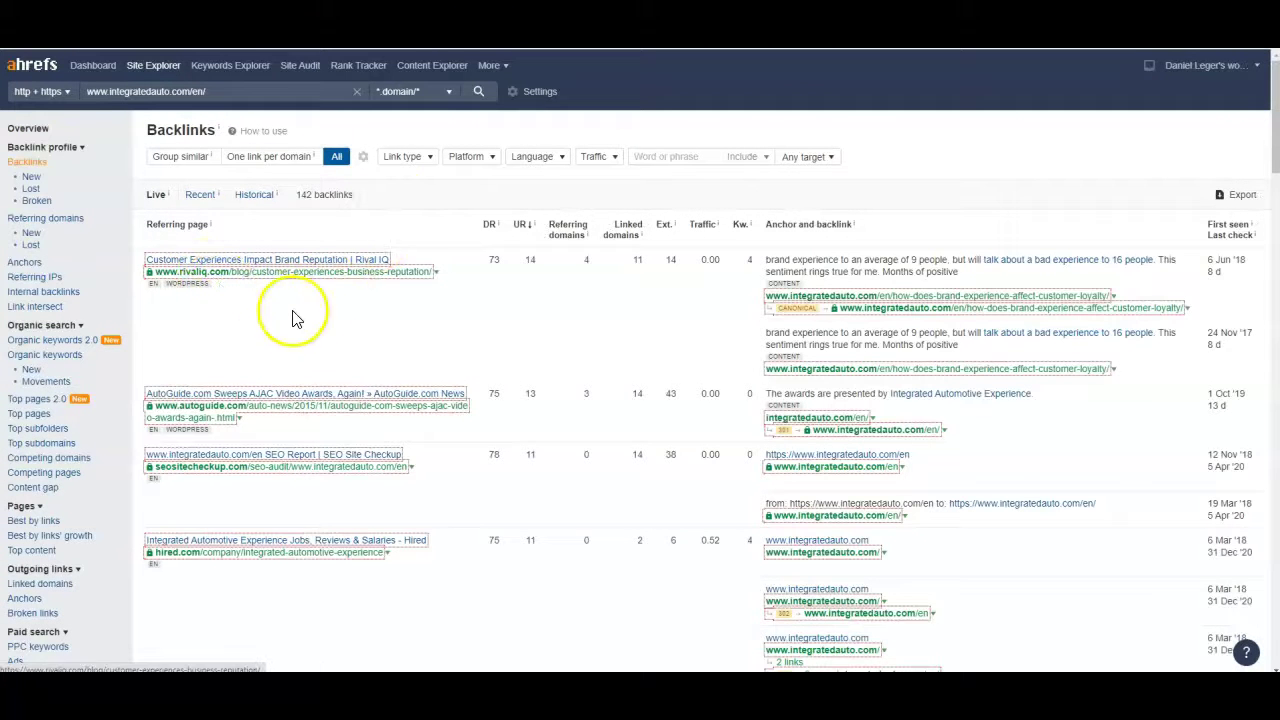
{"action": "scroll", "coordinate": [280, 320], "scroll_direction": "down", "scroll_amount": 2}
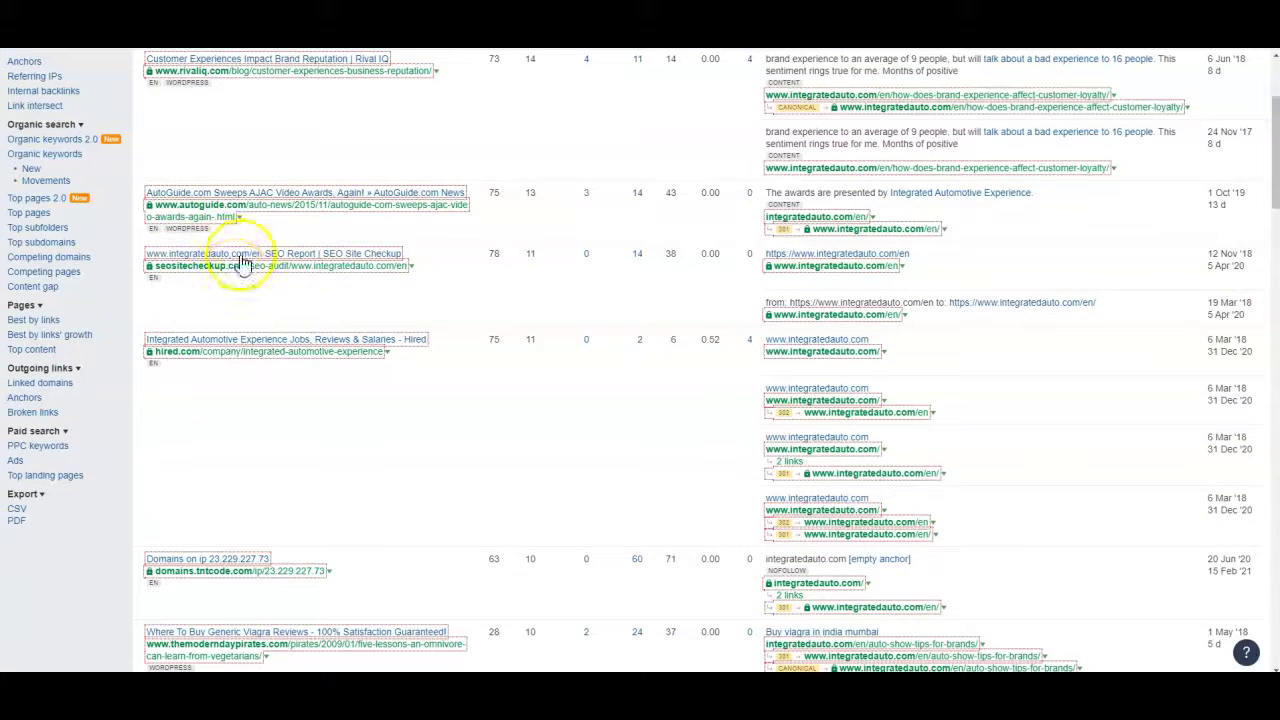
{"action": "scroll", "coordinate": [200, 270], "scroll_direction": "down", "scroll_amount": 2}
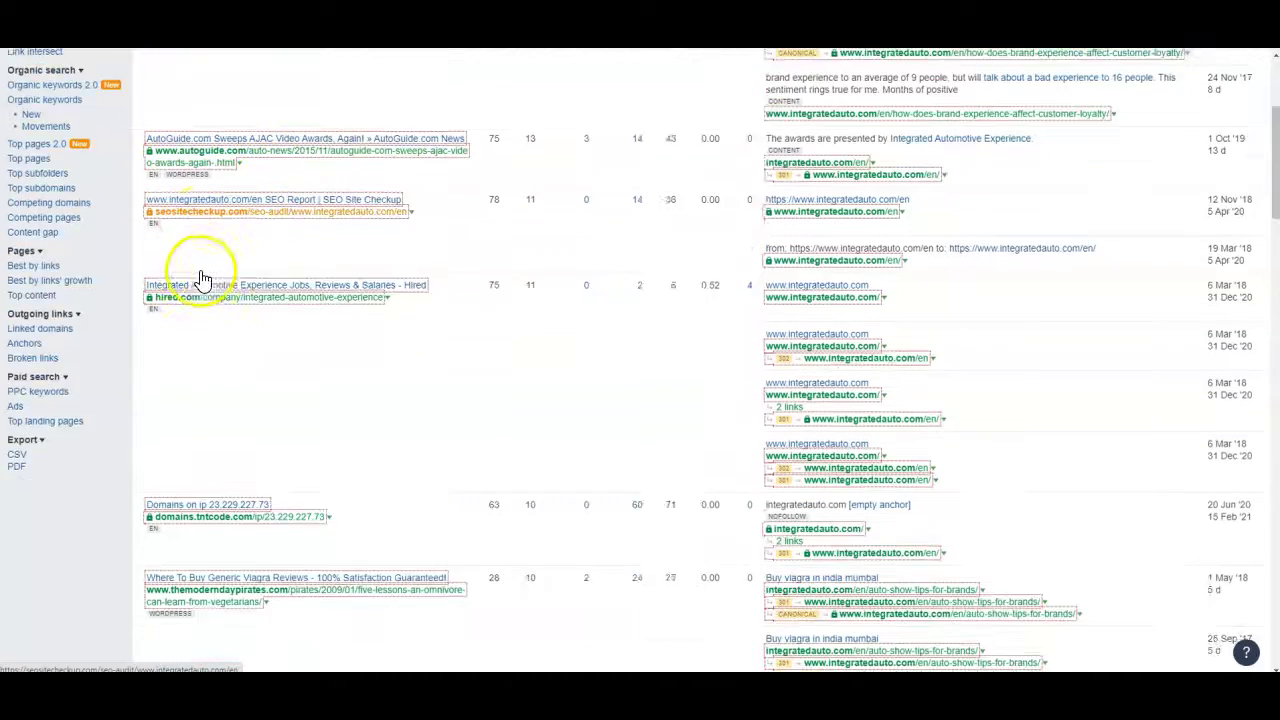
{"action": "scroll", "coordinate": [192, 250], "scroll_direction": "down", "scroll_amount": 2}
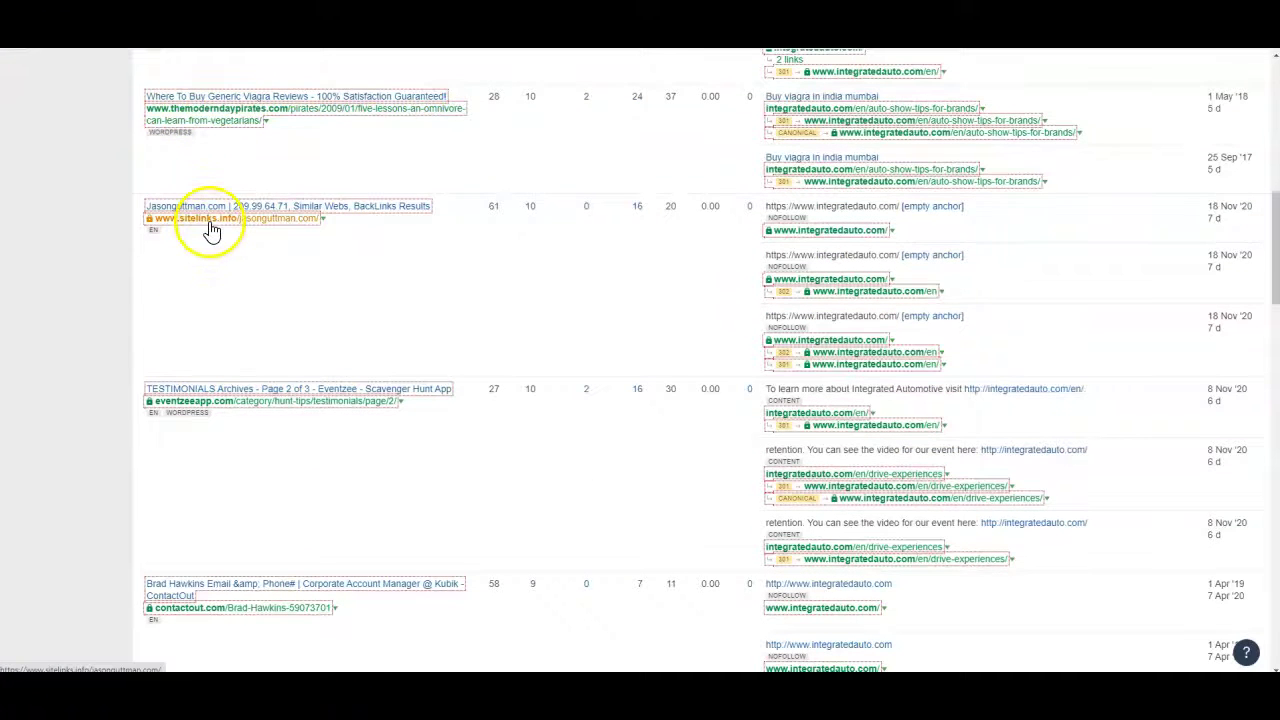
{"action": "scroll", "coordinate": [211, 229], "scroll_direction": "down", "scroll_amount": 2}
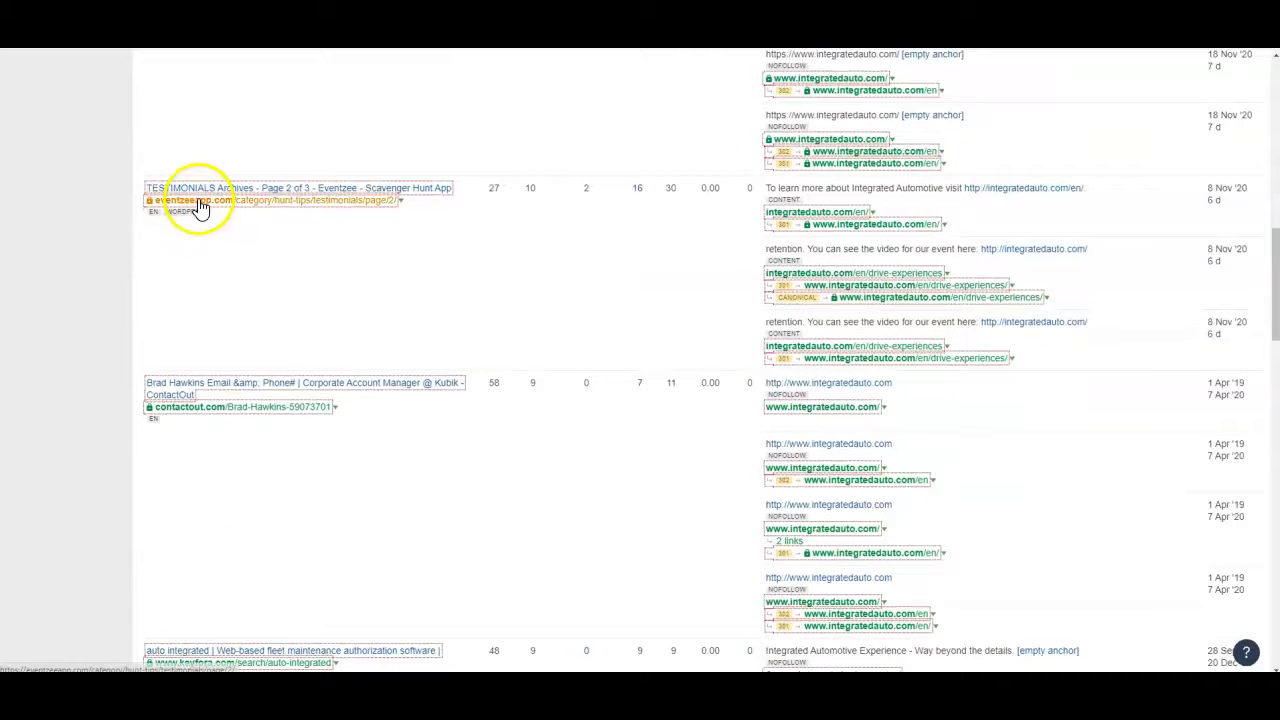
- Check the remaining referring pages in the backlinks report, including the eventzeeapp.com and contactout.com entries, and return to the site overview
{"action": "scroll", "coordinate": [197, 230], "scroll_direction": "down", "scroll_amount": 2}
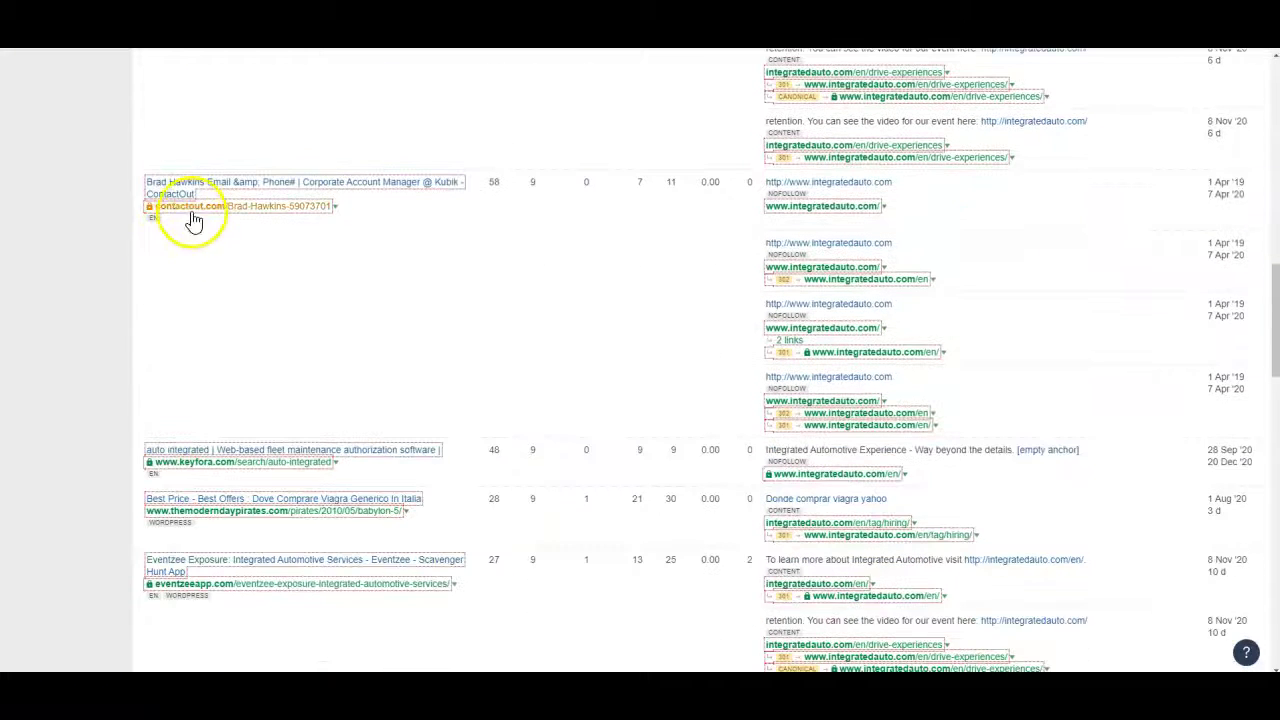
{"action": "scroll", "coordinate": [296, 354], "scroll_direction": "up", "scroll_amount": 12}
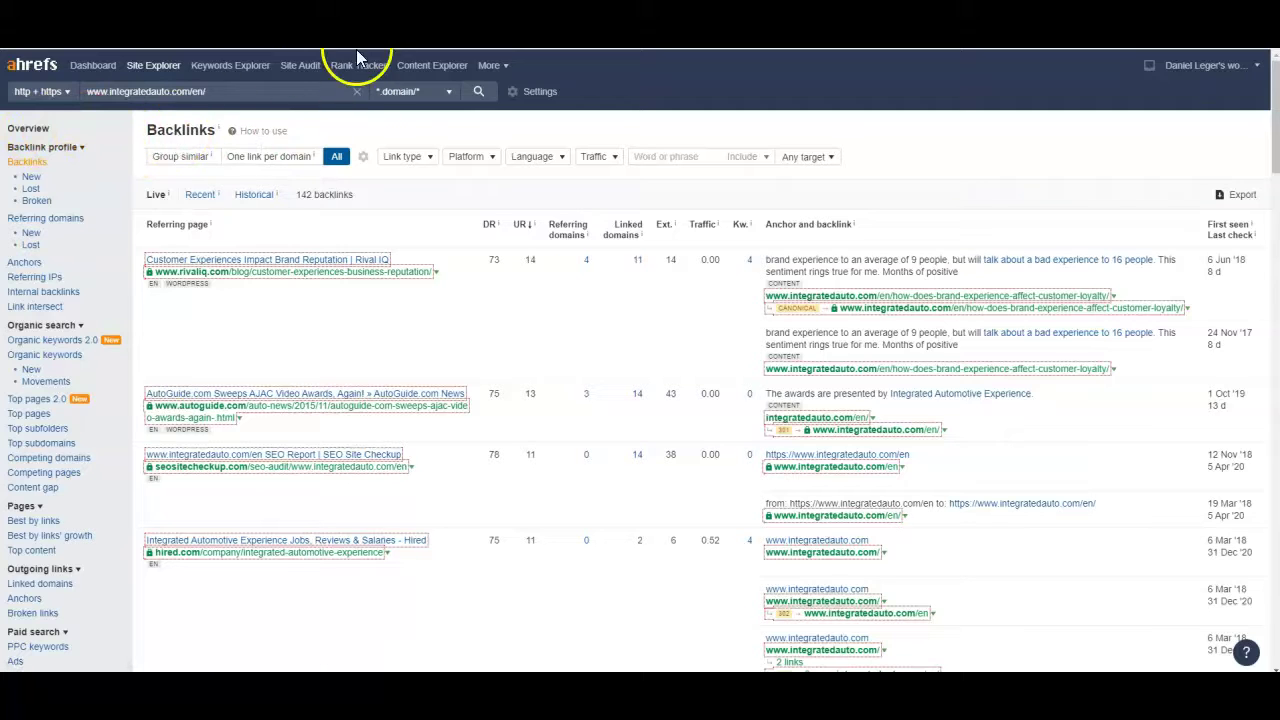
{"action": "left_click", "coordinate": [30, 130]}
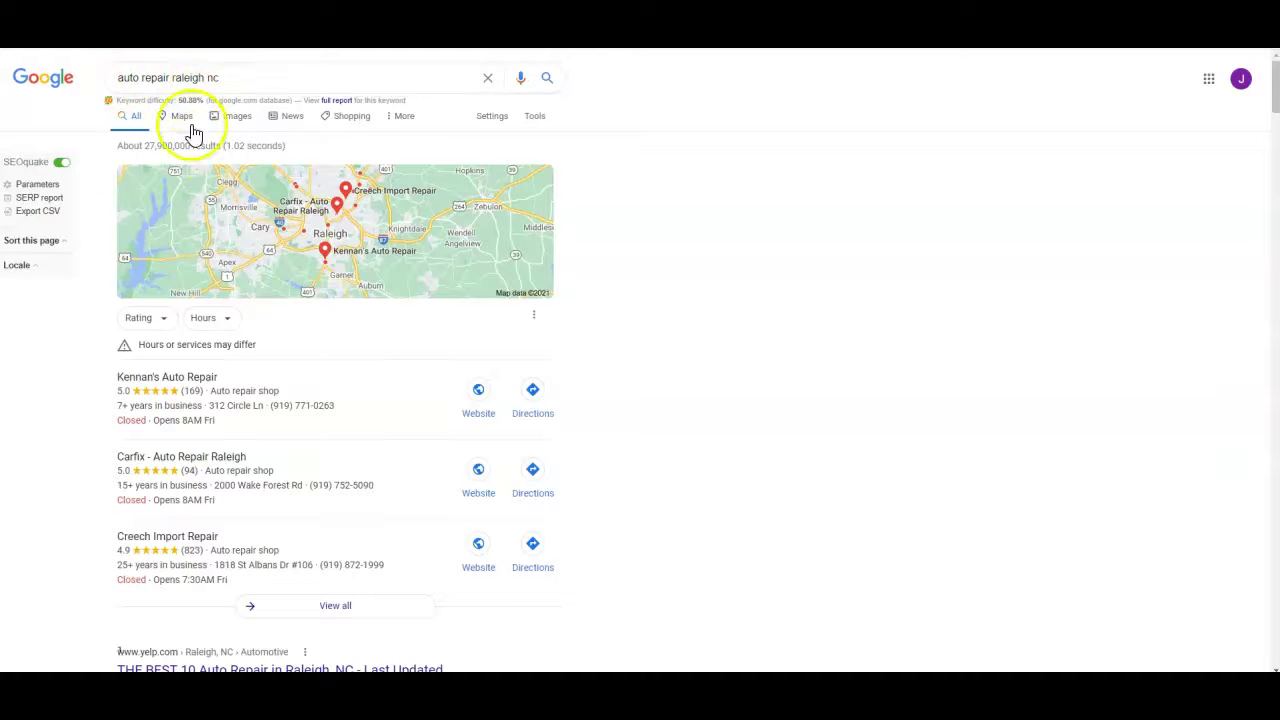
- In the Google results for "auto repair raleigh nc", review the local map listings and the top organic results
{"action": "scroll", "coordinate": [274, 320], "scroll_direction": "down", "scroll_amount": 3}
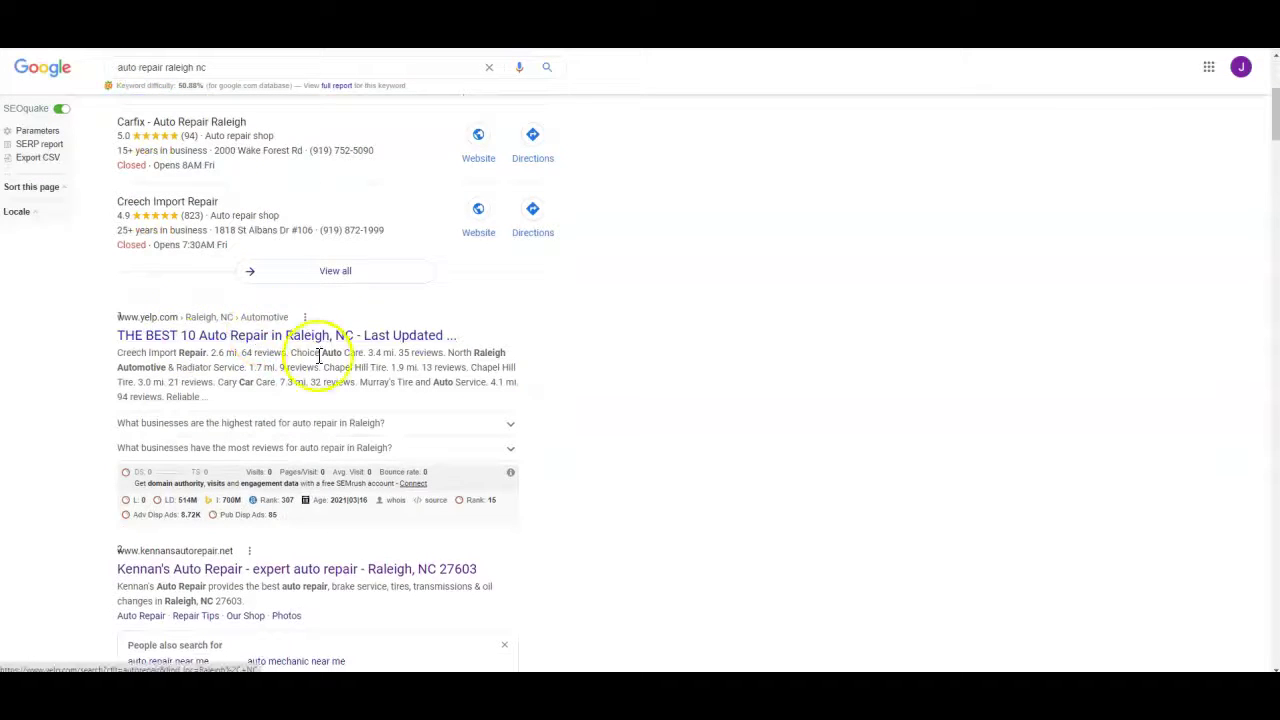
{"action": "scroll", "coordinate": [189, 349], "scroll_direction": "down", "scroll_amount": 4}
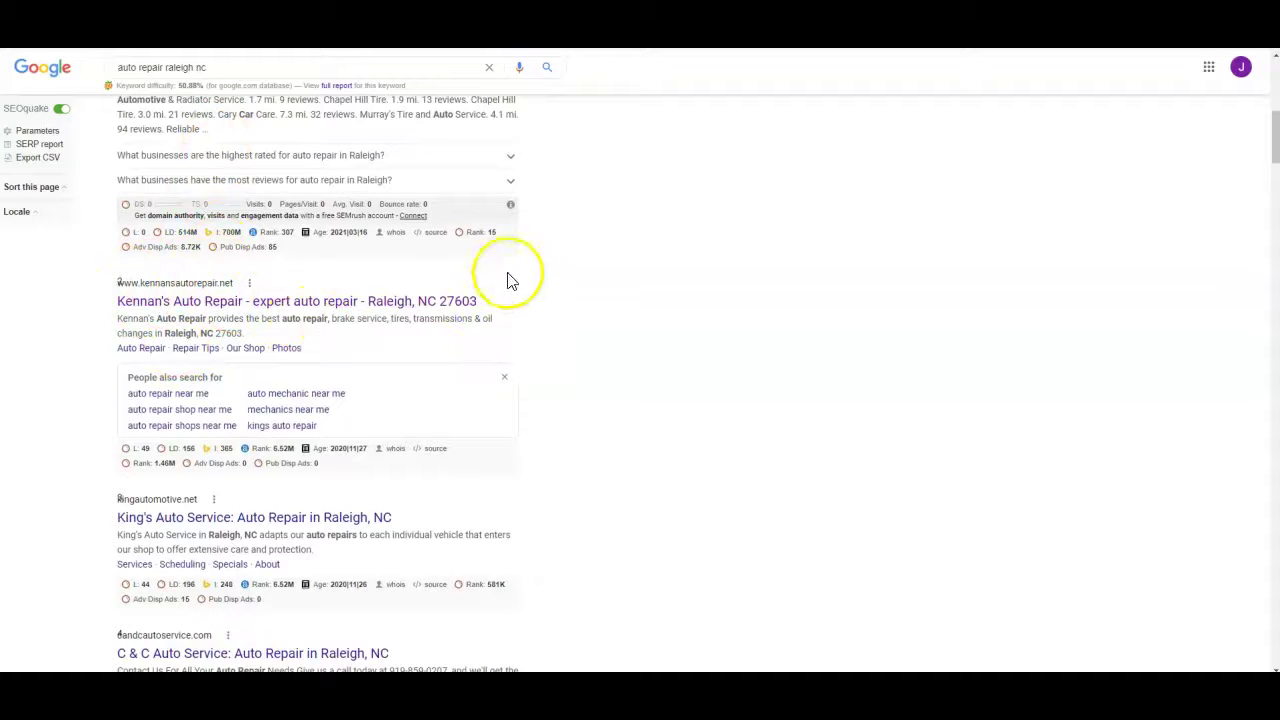
{"action": "scroll", "coordinate": [490, 300], "scroll_direction": "up", "scroll_amount": 3}
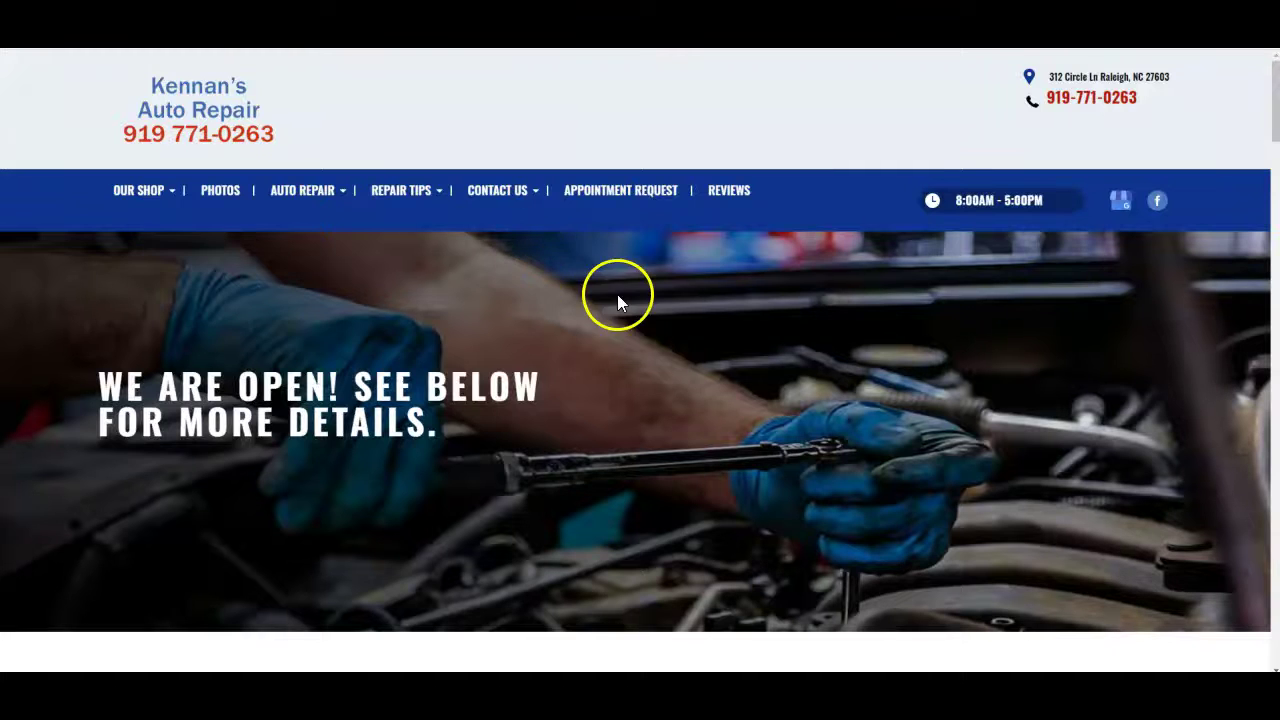
- On the Kennan's Auto Repair home page, examine the content from the introduction through services, areas served, vehicle tips and automotive news
{"action": "scroll", "coordinate": [617, 294], "scroll_direction": "down", "scroll_amount": 10}
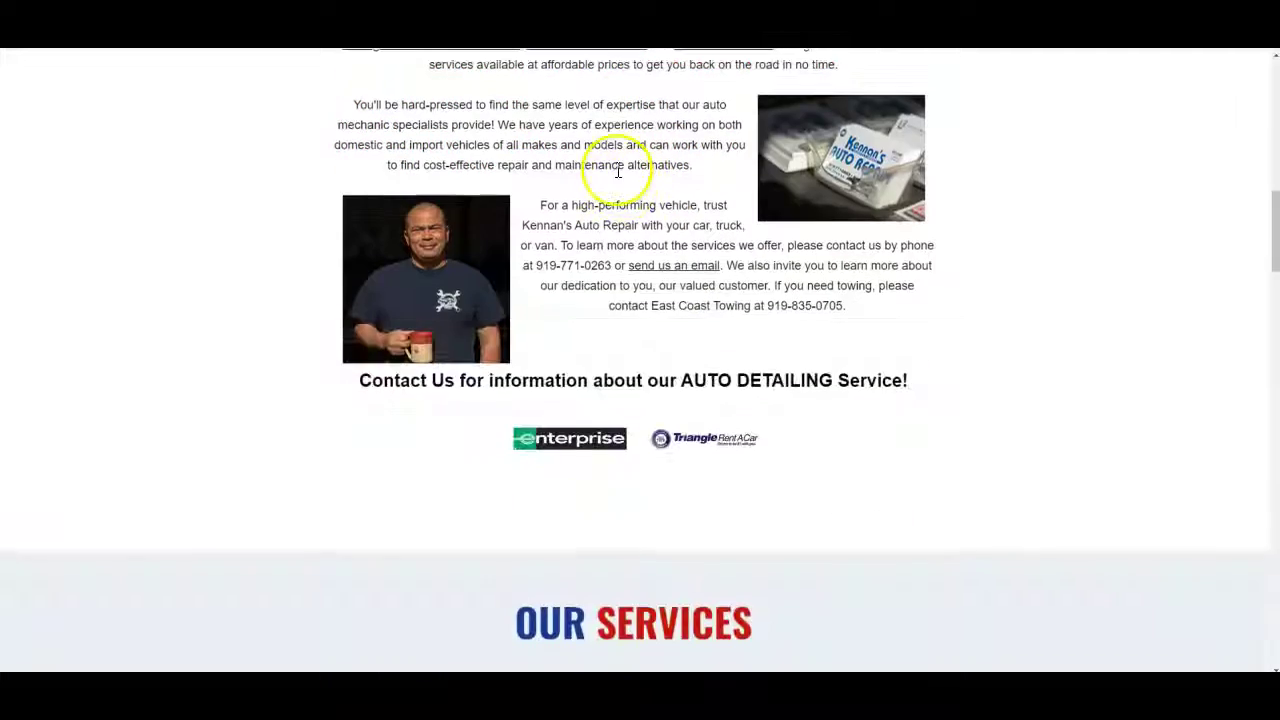
{"action": "scroll", "coordinate": [617, 172], "scroll_direction": "down", "scroll_amount": 10}
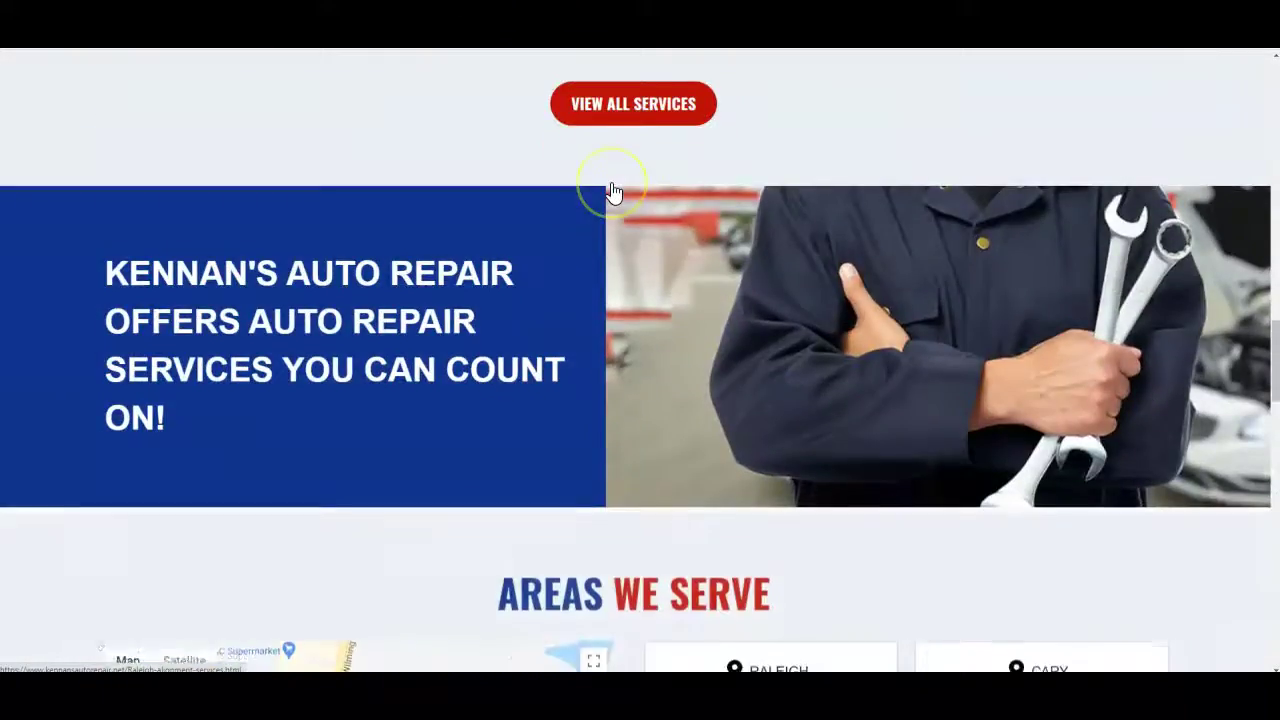
{"action": "scroll", "coordinate": [613, 193], "scroll_direction": "down", "scroll_amount": 10}
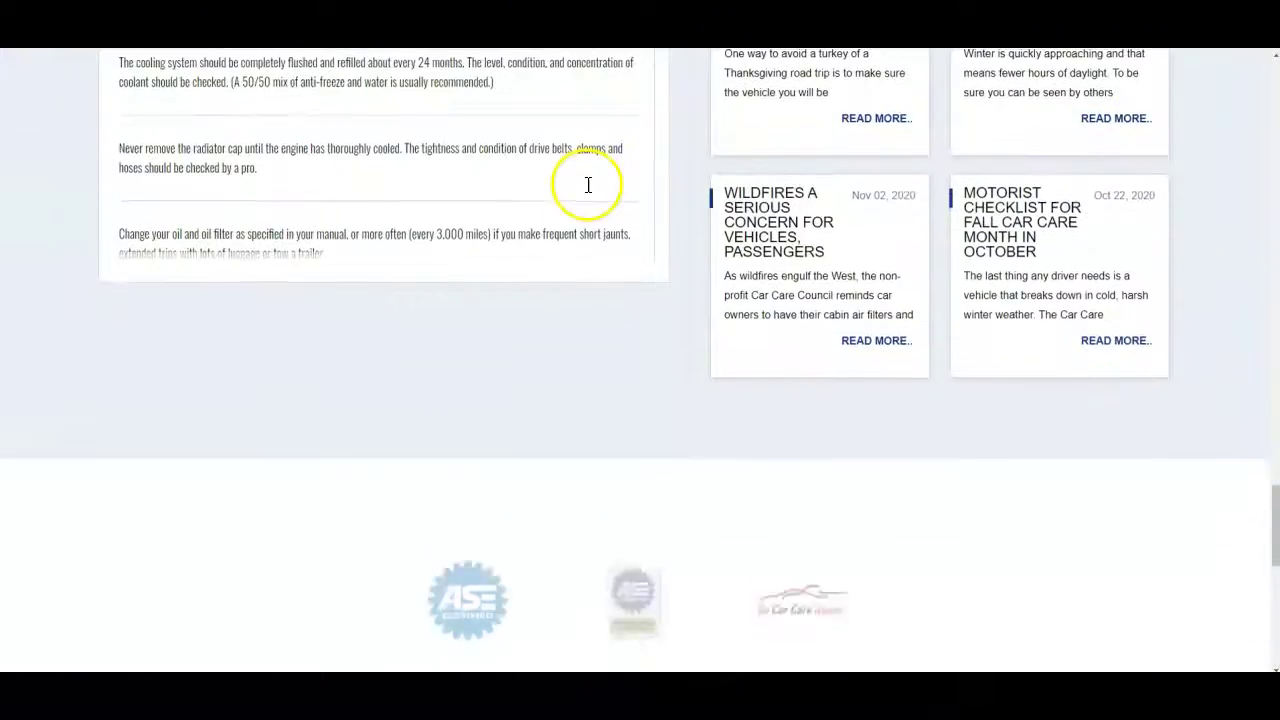
{"action": "scroll", "coordinate": [574, 223], "scroll_direction": "down", "scroll_amount": 8}
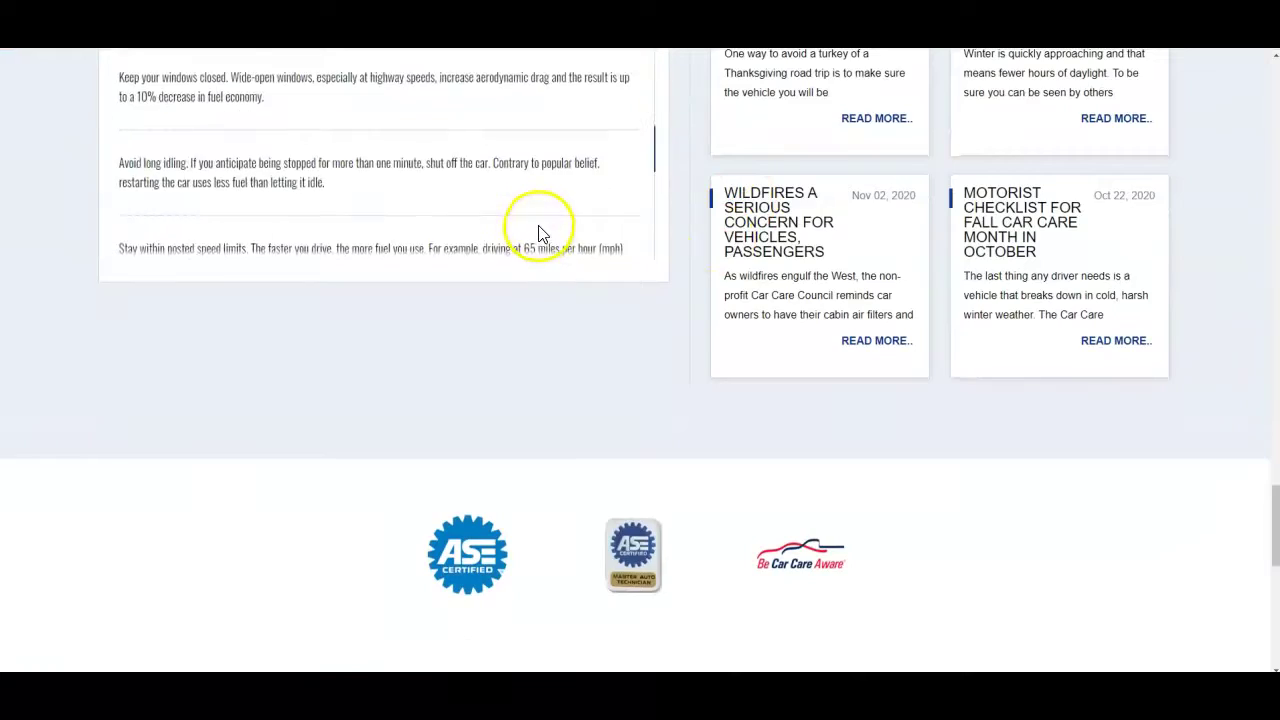
- Recheck the Kennan's Auto Repair introductory text and its service links, ending at the page header
{"action": "scroll", "coordinate": [675, 284], "scroll_direction": "up", "scroll_amount": 5}
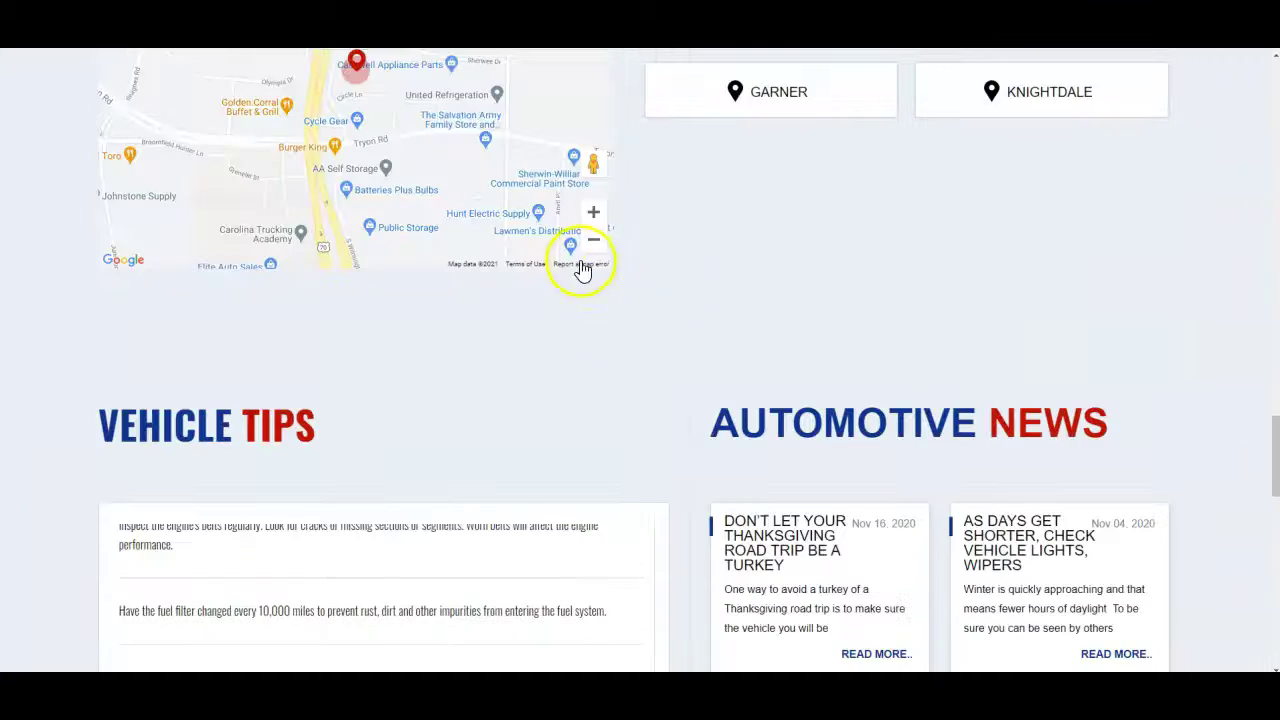
{"action": "scroll", "coordinate": [600, 266], "scroll_direction": "up", "scroll_amount": 15}
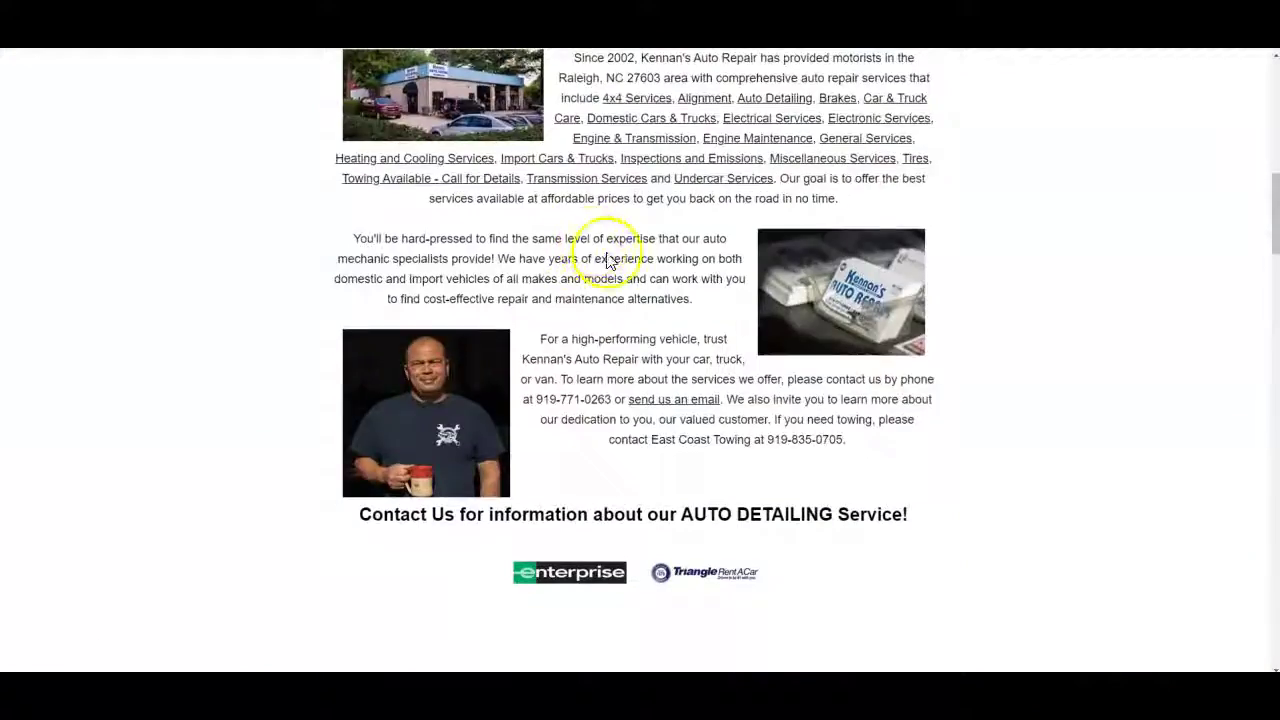
{"action": "scroll", "coordinate": [608, 262], "scroll_direction": "up", "scroll_amount": 4}
{"action": "scroll", "coordinate": [665, 345], "scroll_direction": "down", "scroll_amount": 4}
{"action": "scroll", "coordinate": [663, 222], "scroll_direction": "up", "scroll_amount": 9}
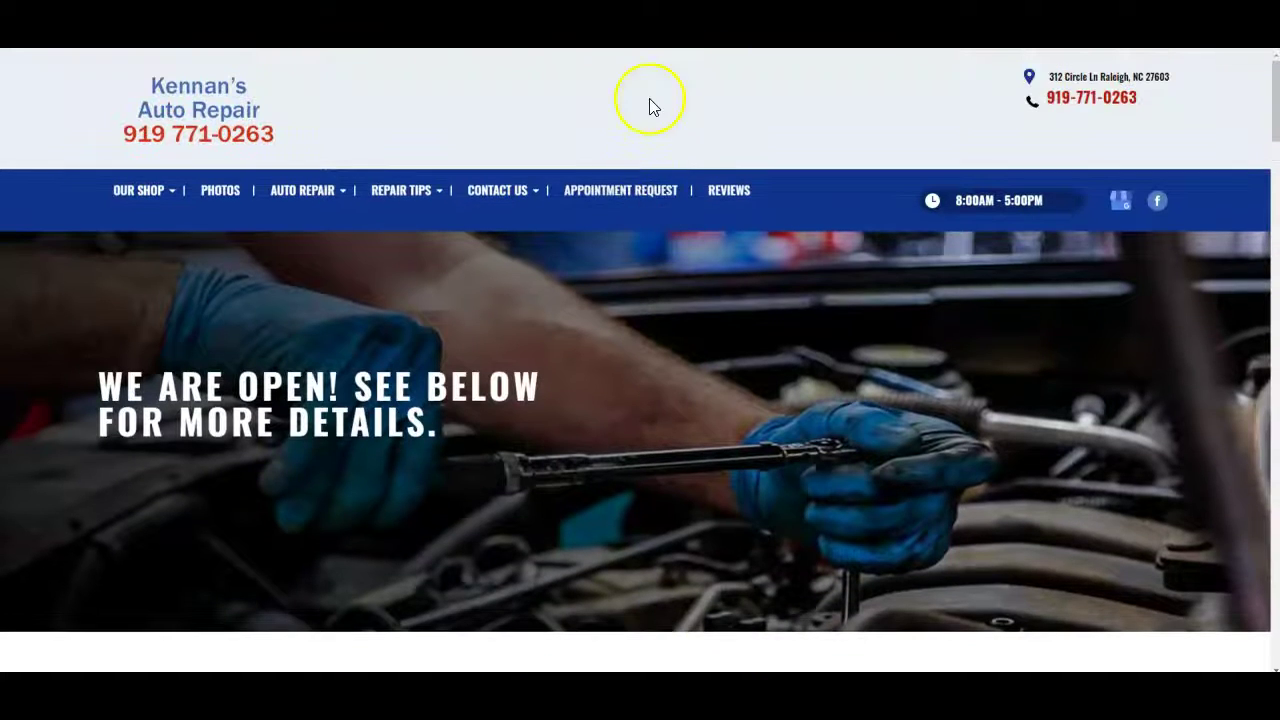
{"action": "left_click", "coordinate": [840, 20]}
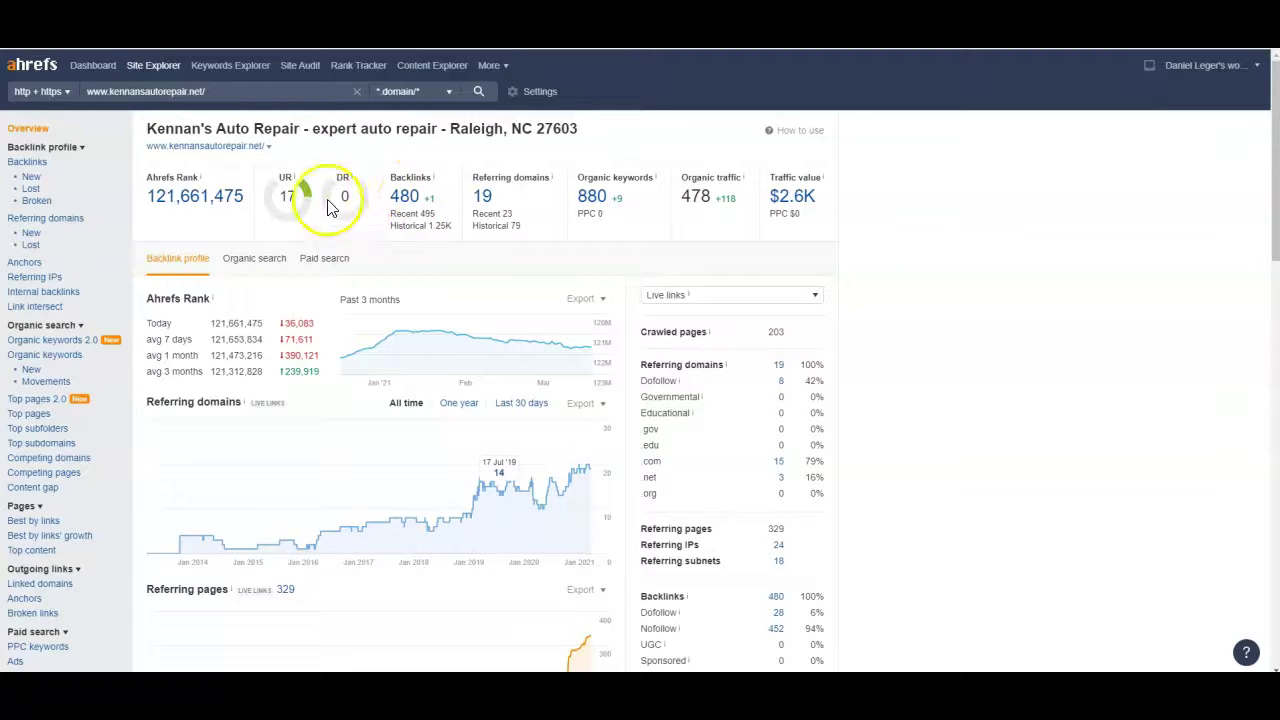
{"action": "left_click", "coordinate": [406, 209]}
{"action": "left_click", "coordinate": [406, 208]}
{"action": "left_click", "coordinate": [412, 200]}
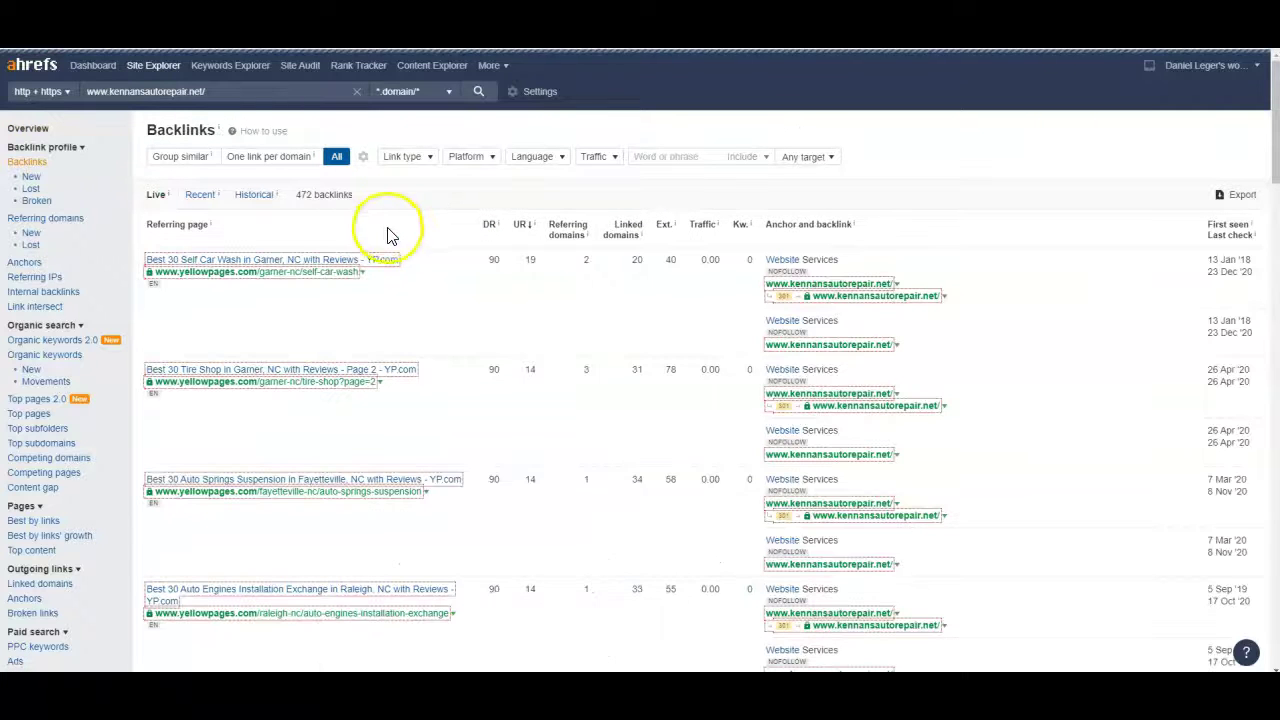
- Examine the referring pages and anchors across the first page of the Kennan's Auto Repair backlinks list
{"action": "scroll", "coordinate": [251, 290], "scroll_direction": "down", "scroll_amount": 4}
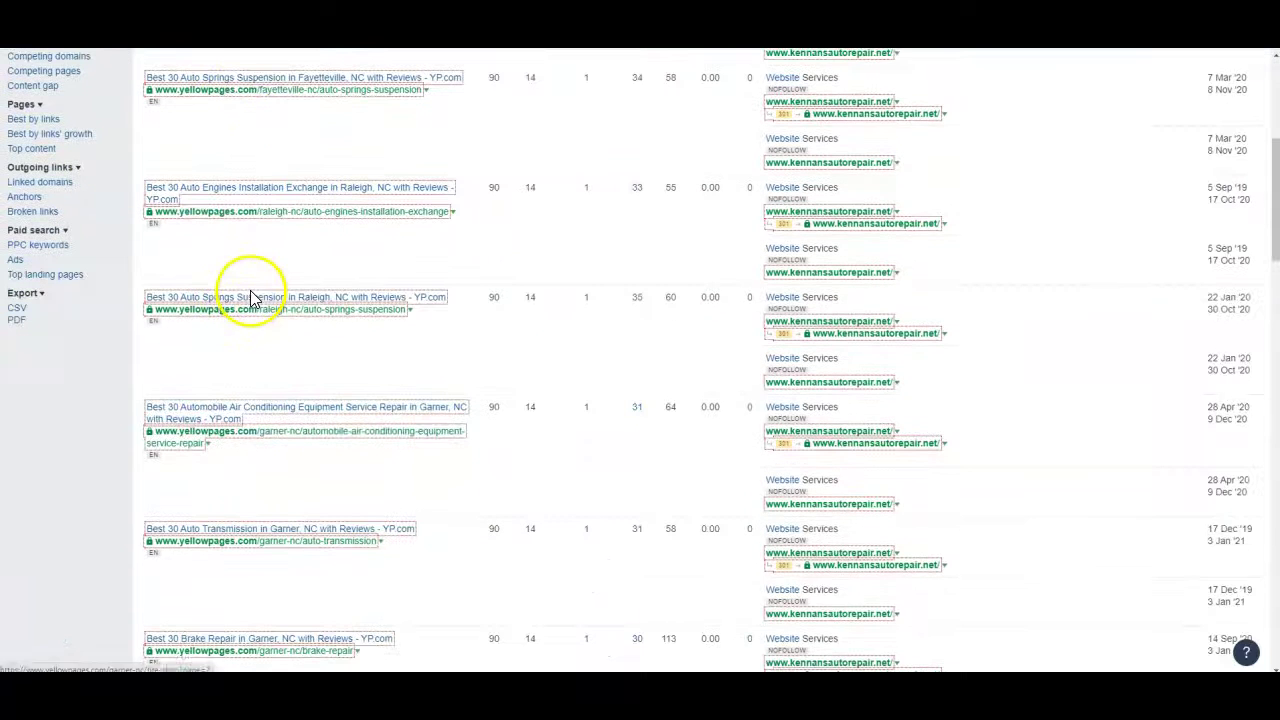
{"action": "scroll", "coordinate": [229, 214], "scroll_direction": "down", "scroll_amount": 2}
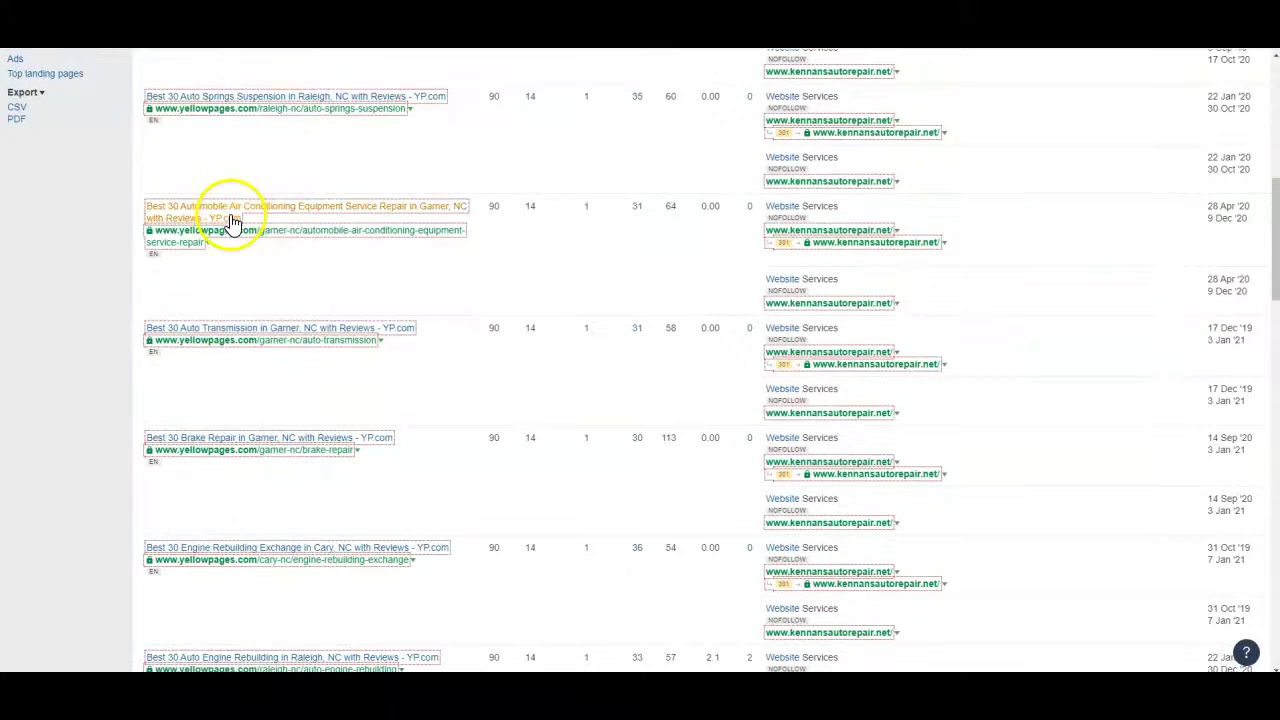
{"action": "scroll", "coordinate": [228, 225], "scroll_direction": "down", "scroll_amount": 10}
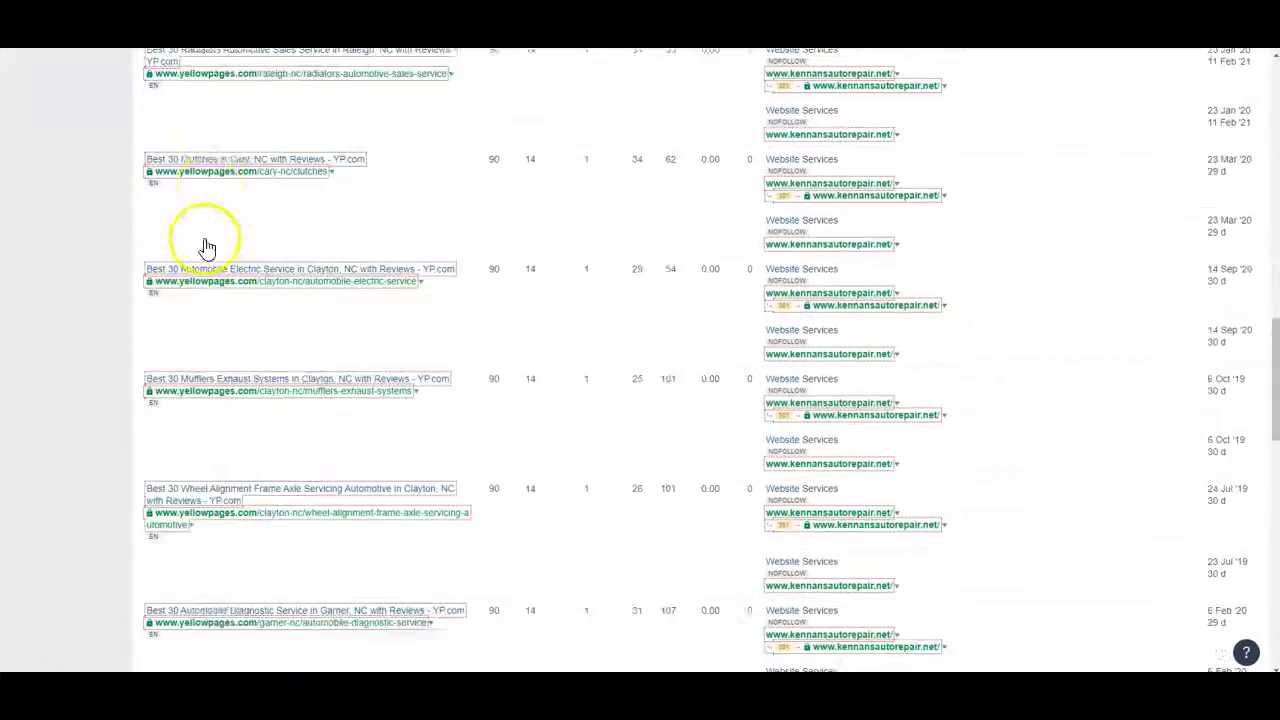
{"action": "scroll", "coordinate": [200, 250], "scroll_direction": "down", "scroll_amount": 15}
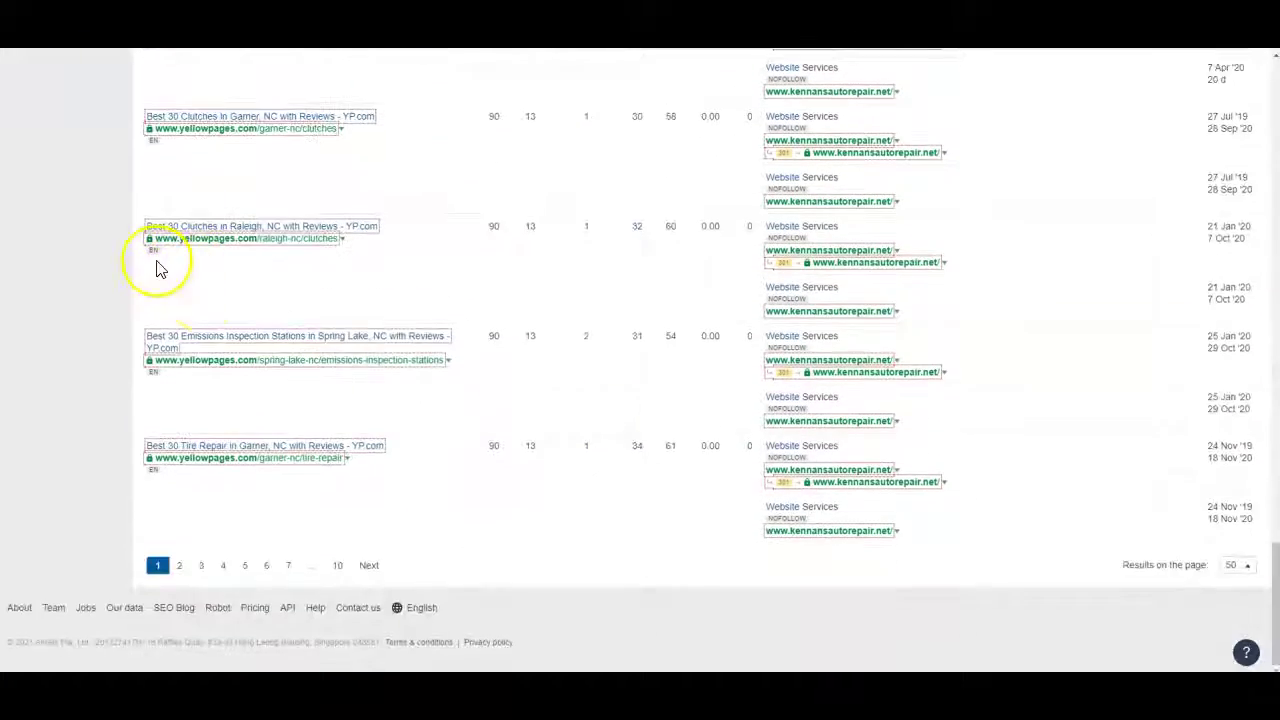
{"action": "scroll", "coordinate": [257, 406], "scroll_direction": "up", "scroll_amount": 8}
{"action": "scroll", "coordinate": [266, 396], "scroll_direction": "up", "scroll_amount": 15}
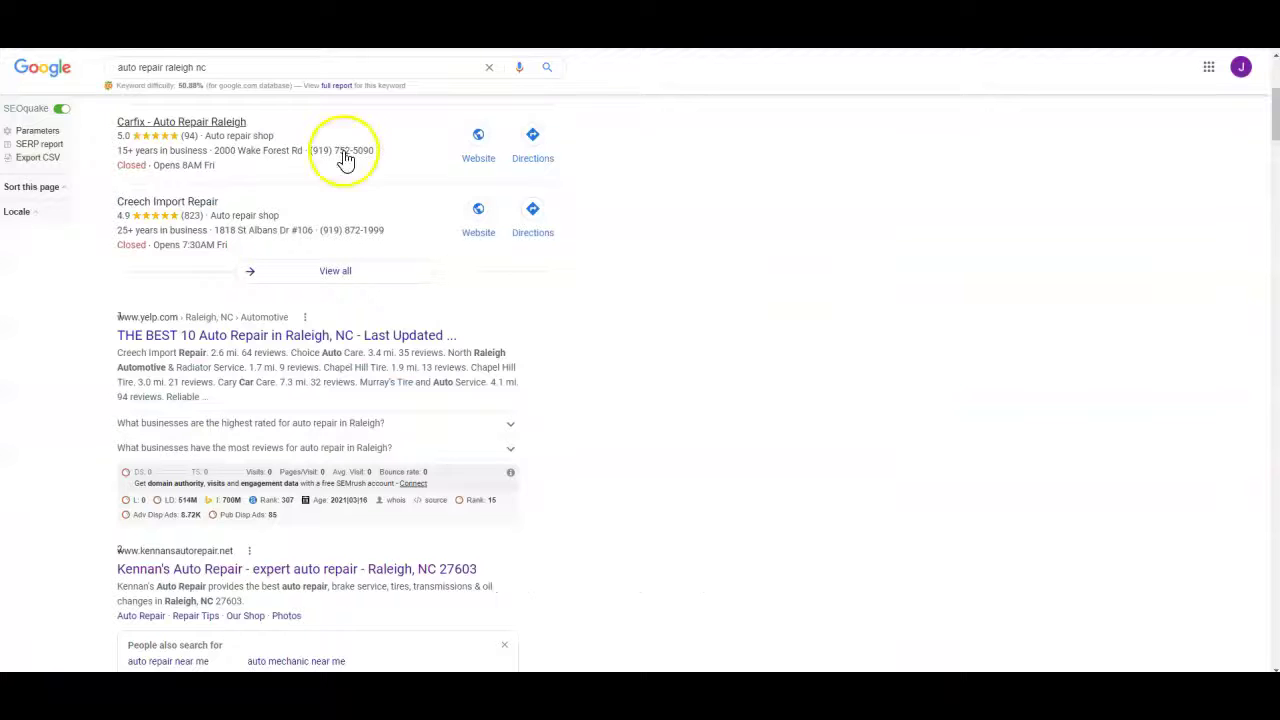
- Back in the Google results for "auto repair raleigh nc", recheck the local business listings against the top organic results
{"action": "scroll", "coordinate": [171, 309], "scroll_direction": "up", "scroll_amount": 1}
{"action": "scroll", "coordinate": [169, 309], "scroll_direction": "down", "scroll_amount": 2}
{"action": "scroll", "coordinate": [165, 305], "scroll_direction": "up", "scroll_amount": 3}
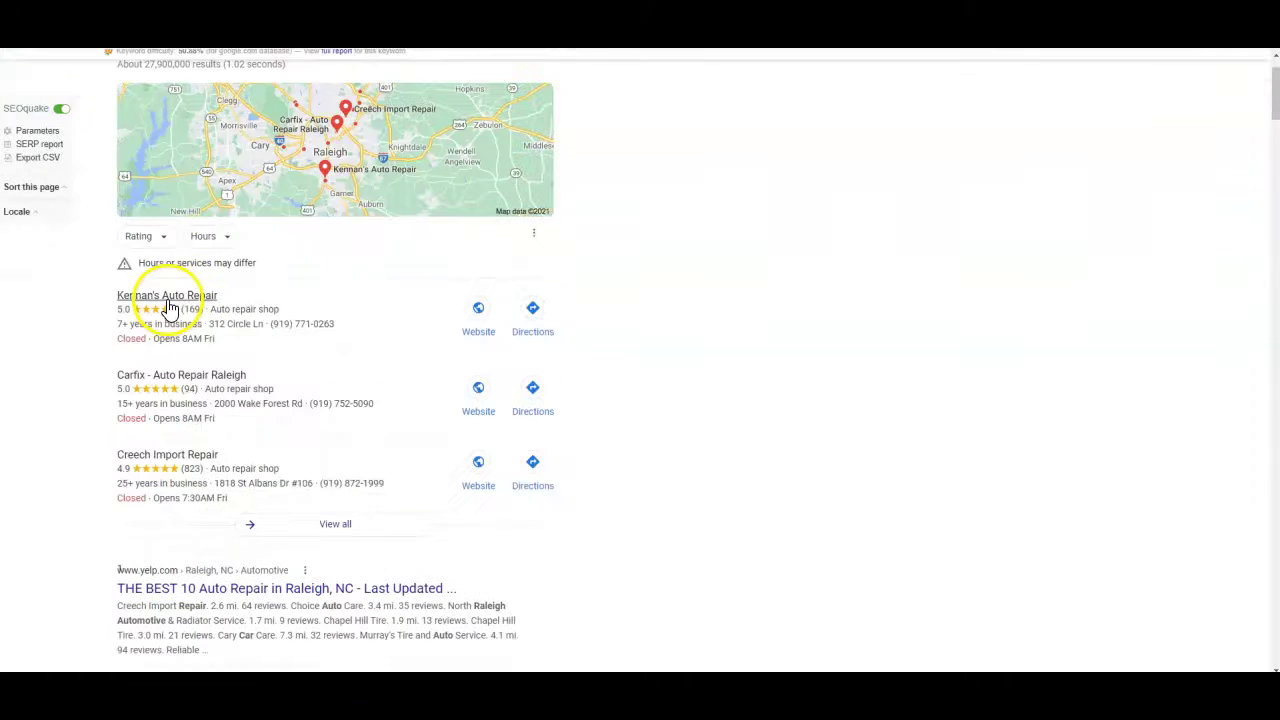